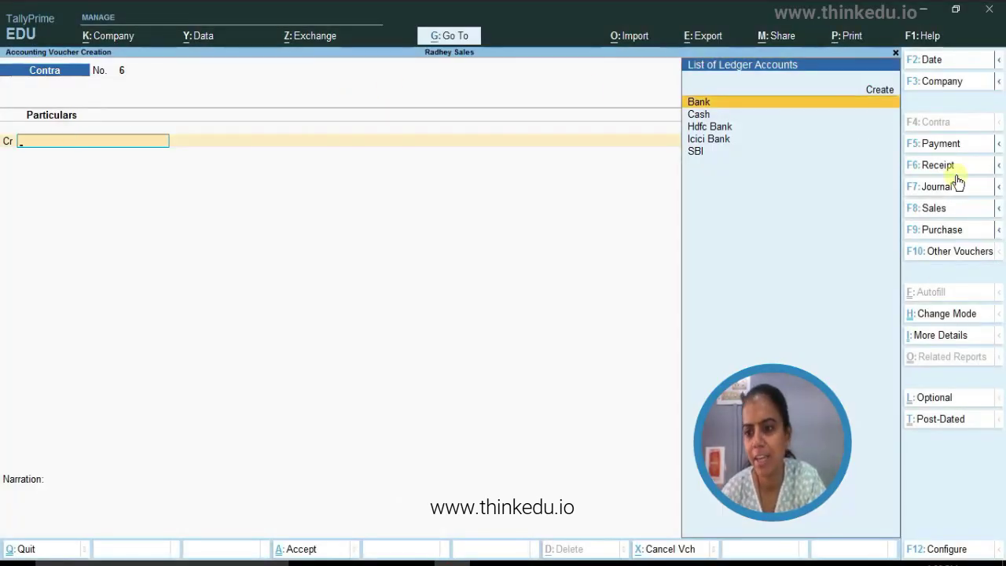
Step: Start a Payment voucher and check the first entry, Office rent, in the Adobe Reader payment PDF before returning to TallyPrime
click(974, 145)
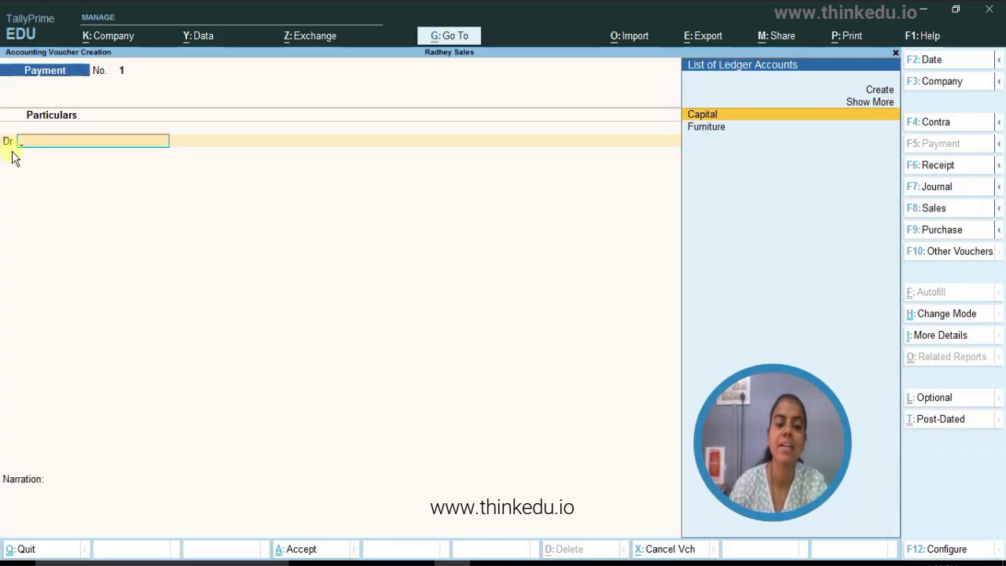
click(633, 563)
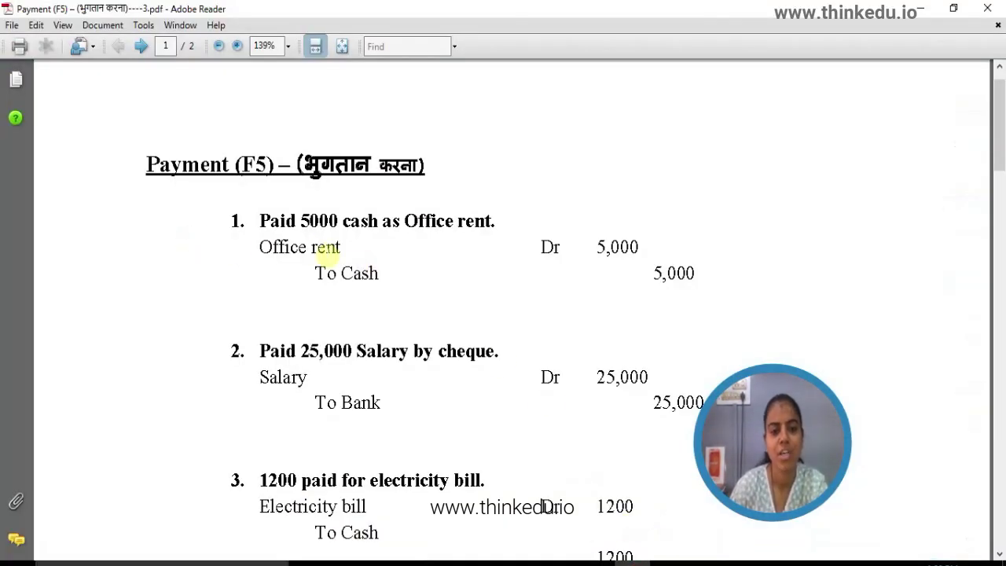
drag(256, 248, 365, 247)
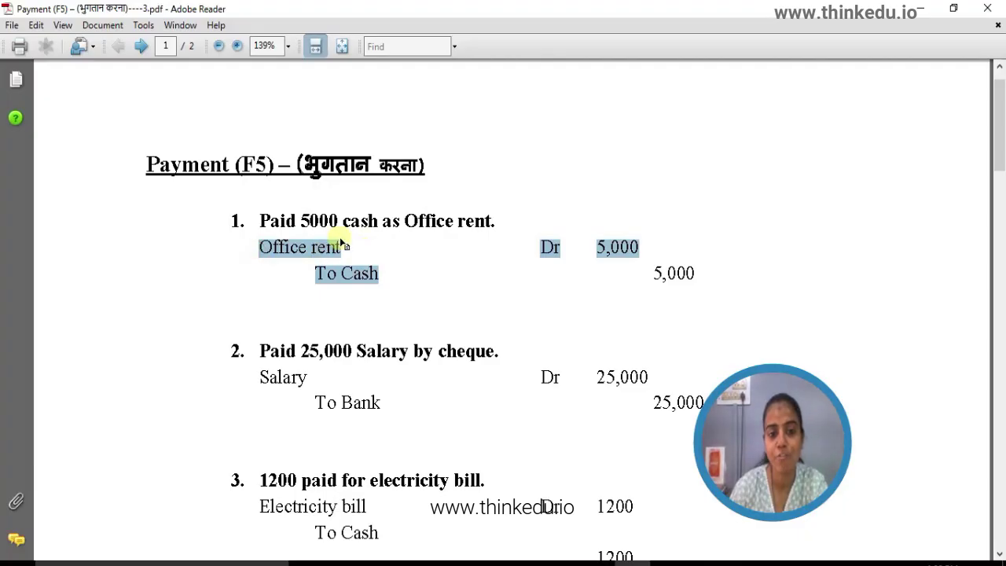
click(340, 247)
click(452, 563)
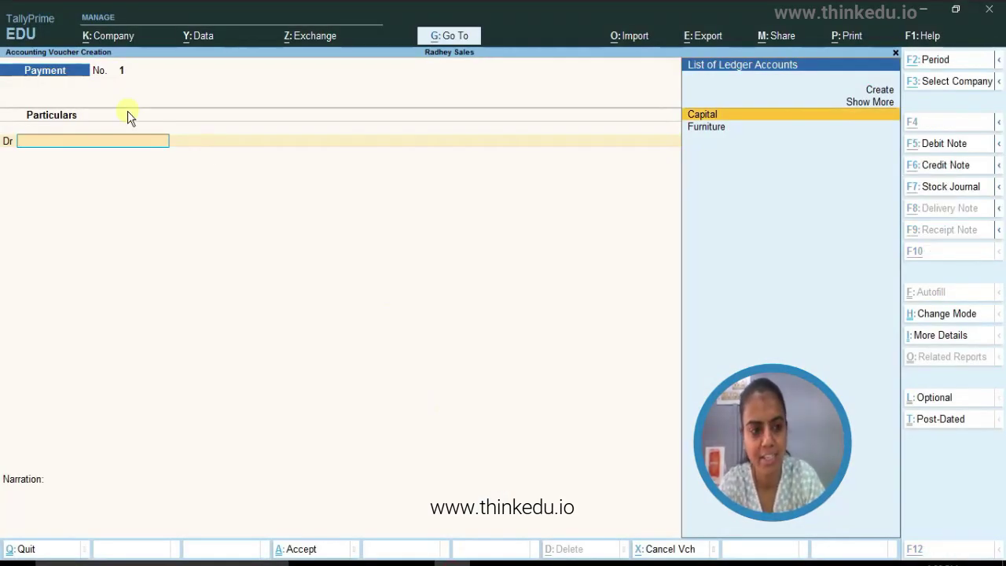
Step: Begin creating a new ledger named Office Rent for the voucher's debit line, without an alias
key(alt+c)
text(Office Rn)
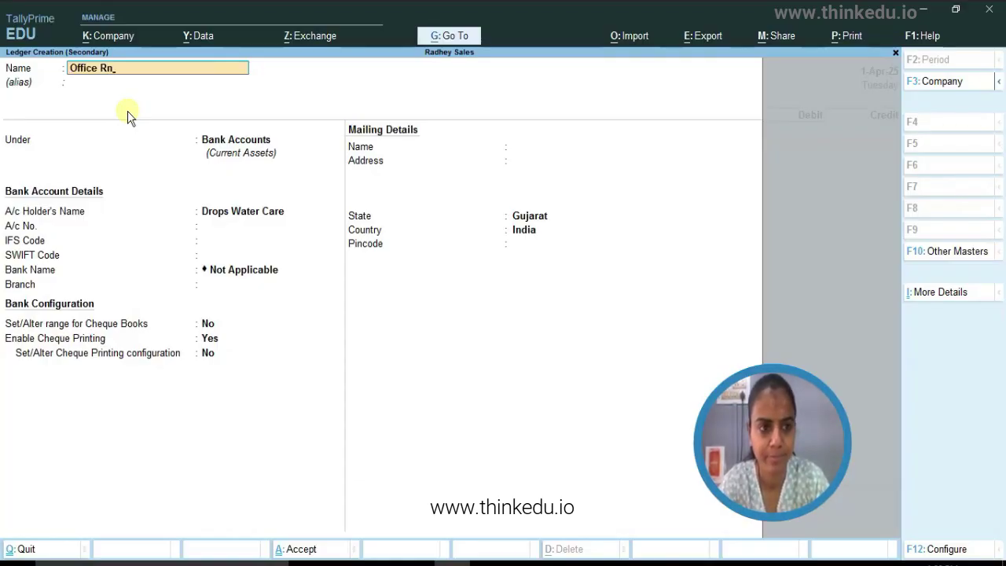
key(BackSpace)
text(ent)
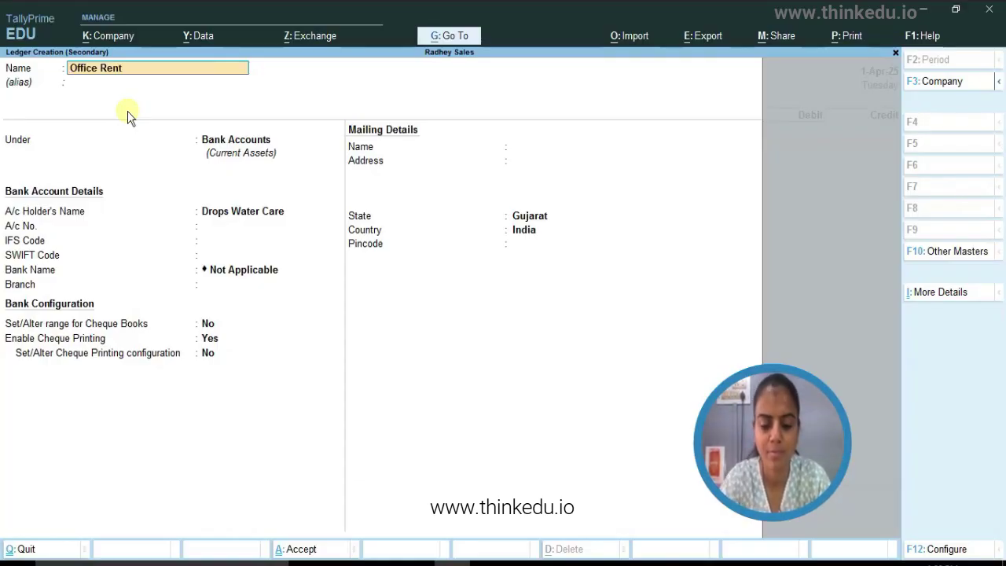
key(Return)
key(Return)
Step: Place the Office Rent ledger under Indirect Expenses, keep its type Not Applicable, and save it
text(I)
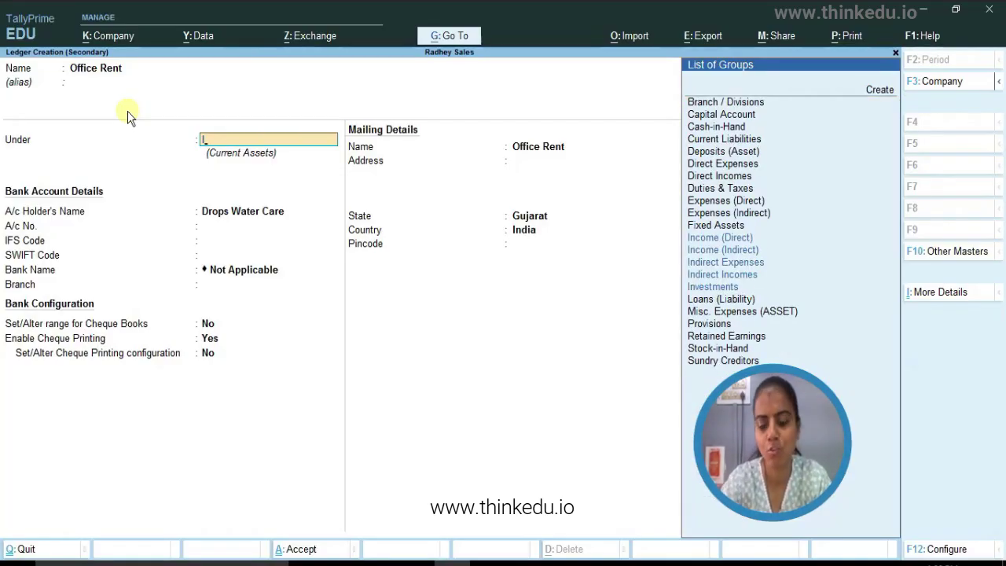
key(Down)
key(Down)
key(Return)
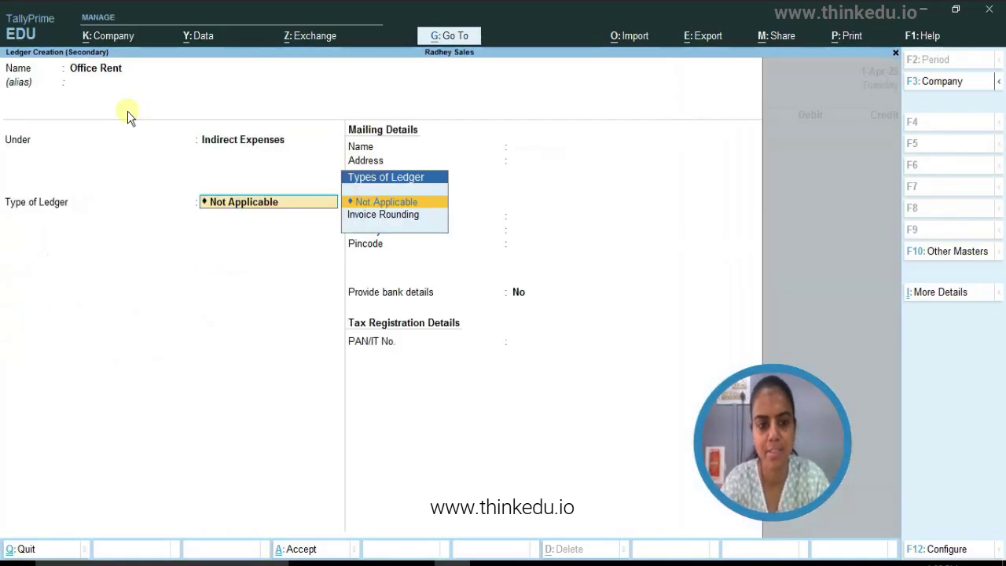
key(Return)
key(ctrl+a)
key(Return)
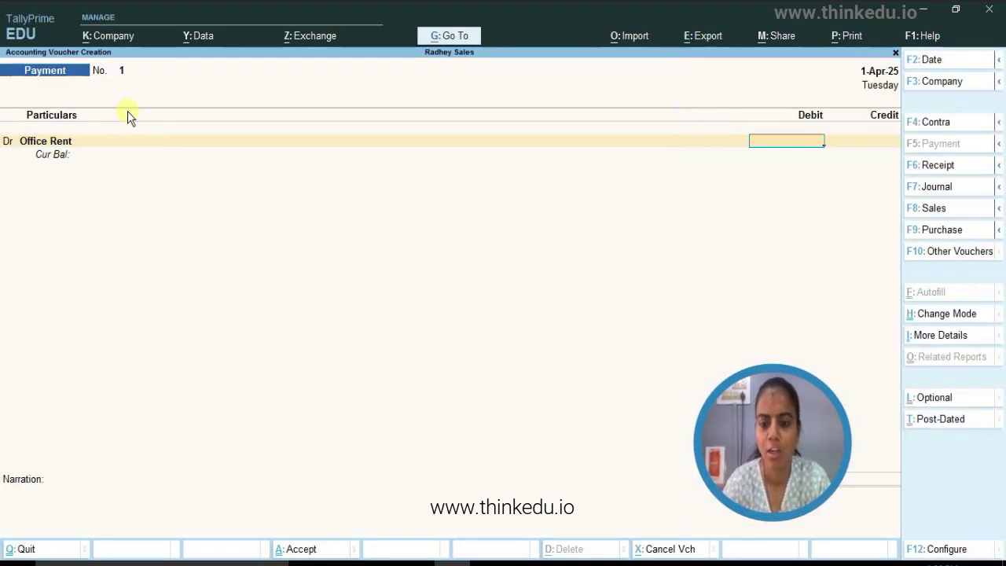
Step: Check the rent amount in the Adobe Reader PDF and debit Office Rent with 5000 in TallyPrime
key(alt+Tab)
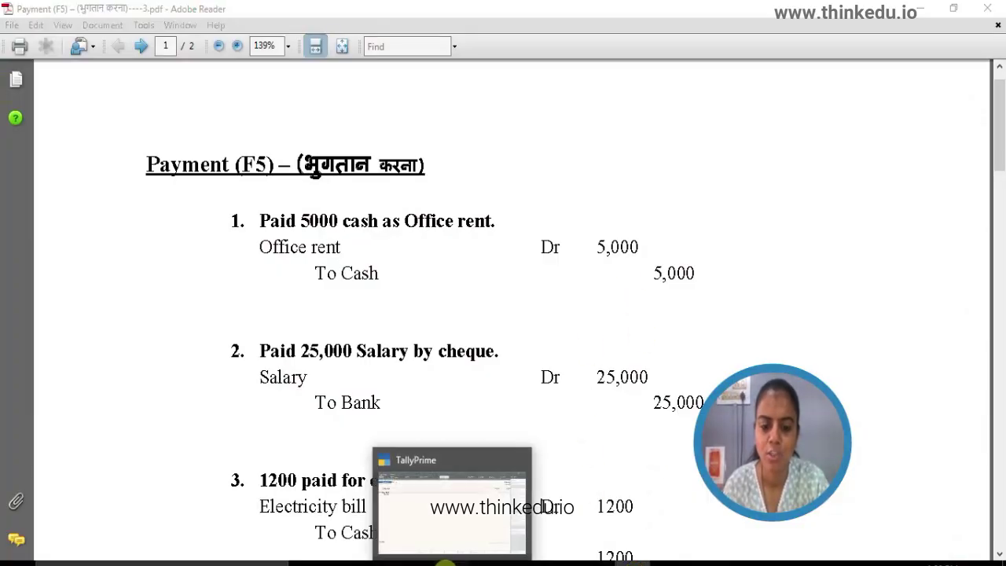
click(455, 562)
text(5000)
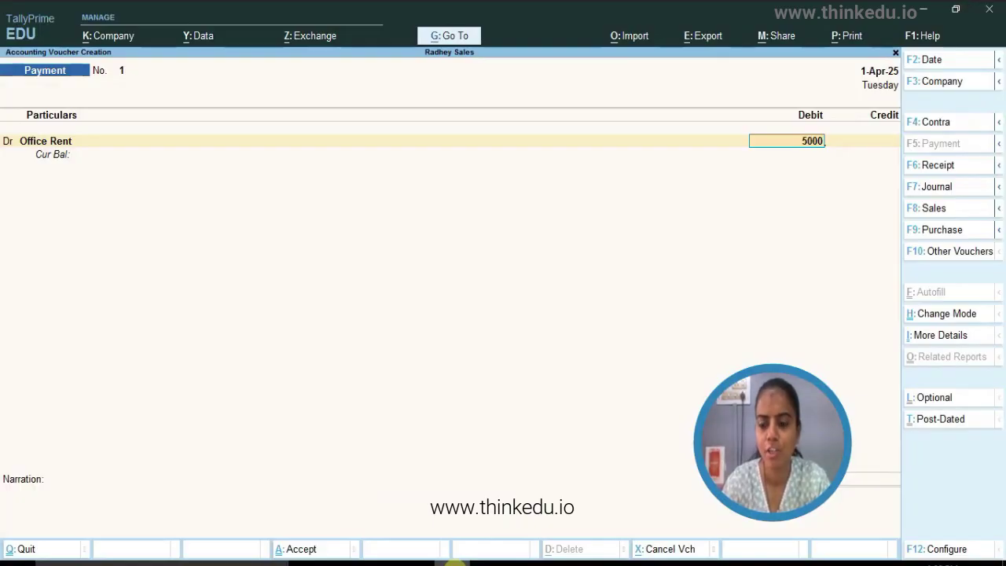
key(Return)
key(Return)
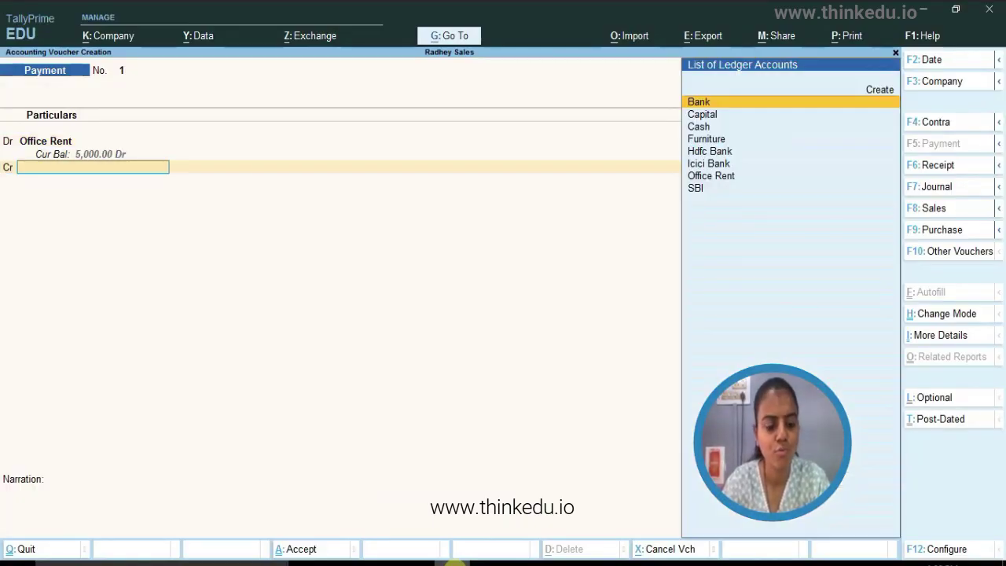
Step: Credit Cash with 5,000, leave the narration empty, and accept the office rent payment voucher
text(C)
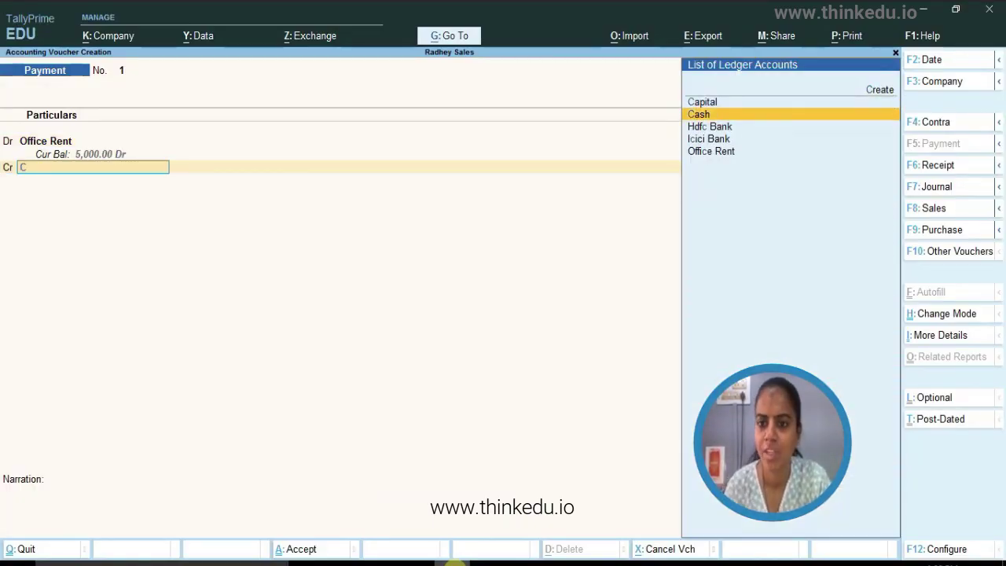
click(793, 118)
key(Return)
key(Return)
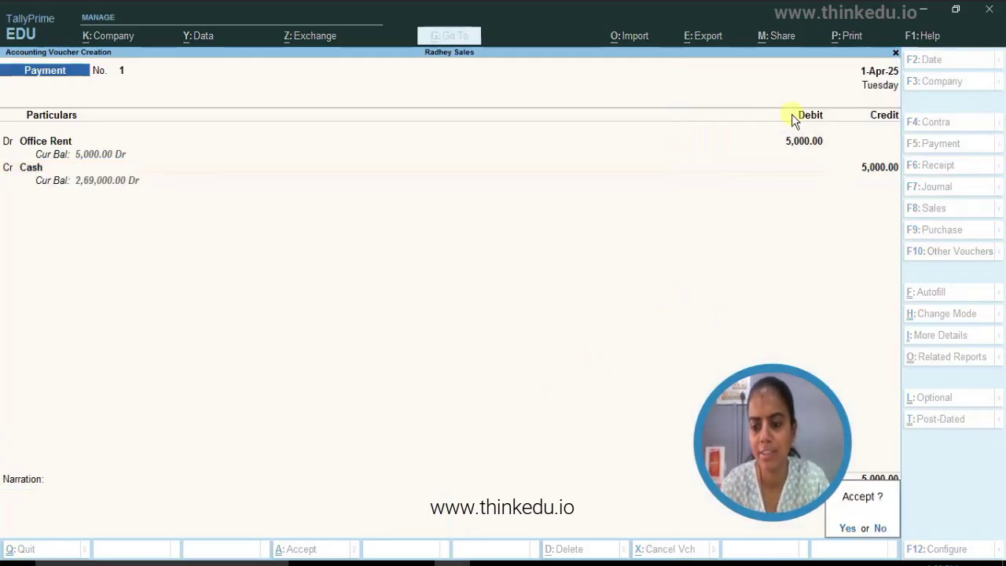
key(Escape)
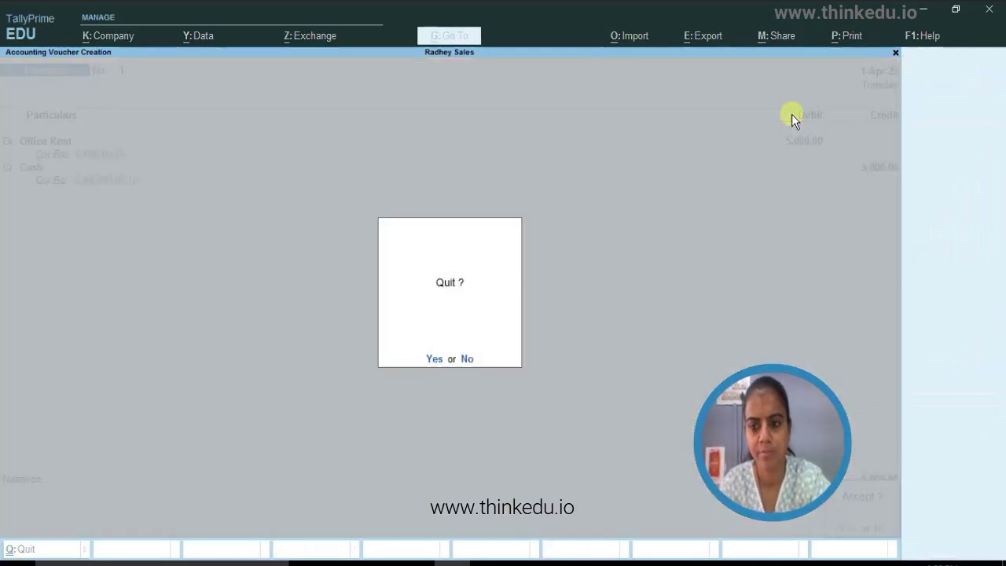
key(n)
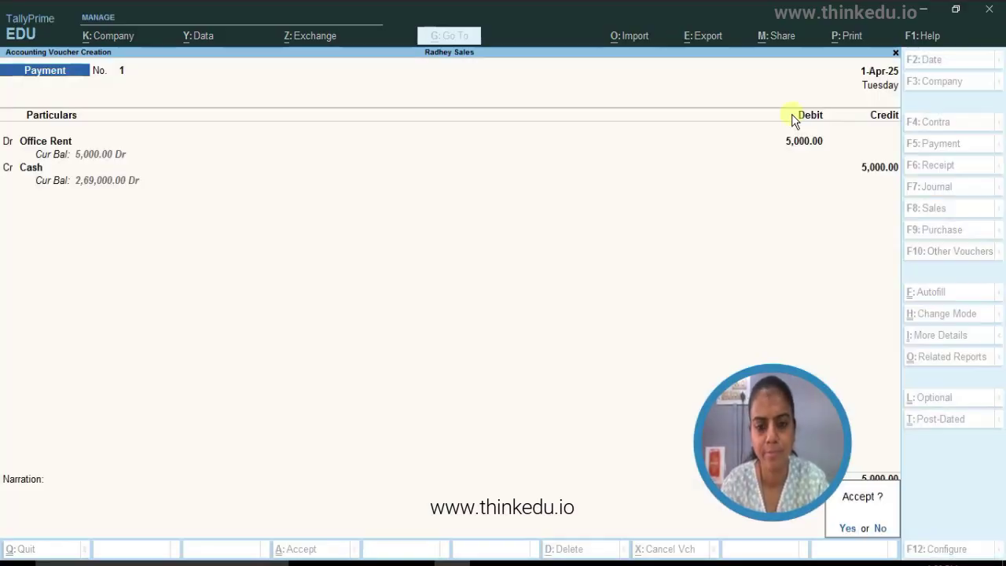
key(Return)
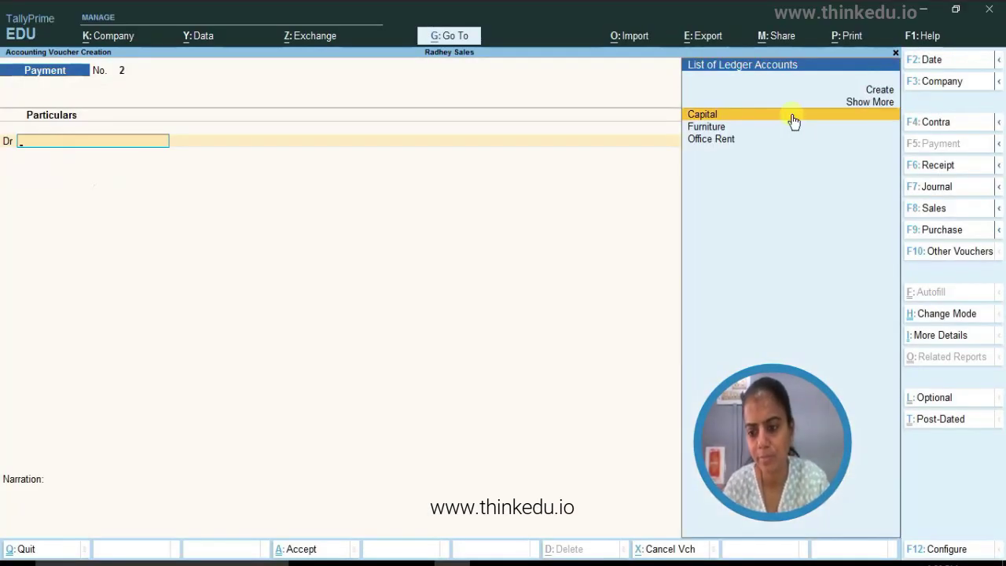
Step: Look up the second entry in the Adobe Reader PDF and create a Salary ledger under Indirect Expenses in TallyPrime
click(633, 562)
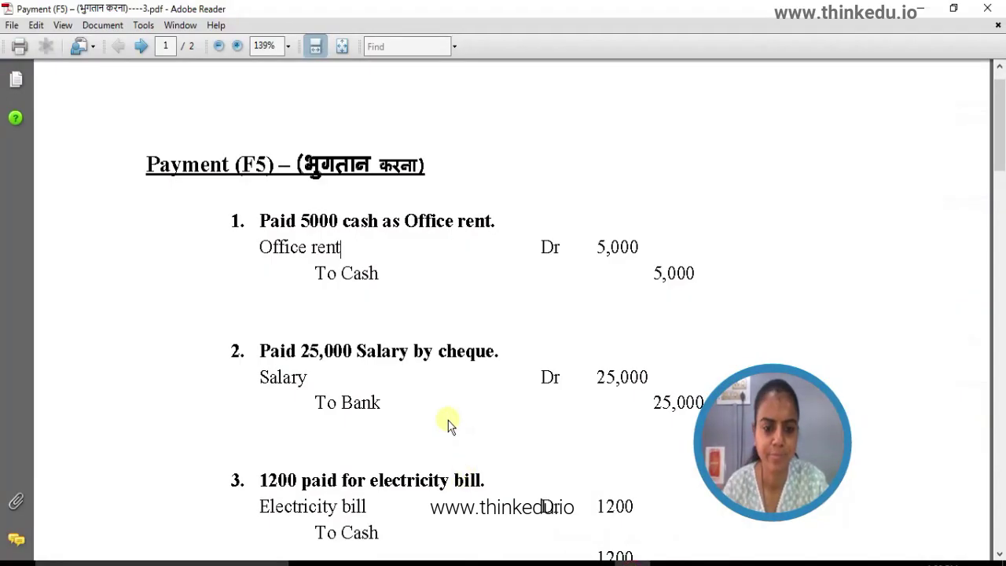
scroll(447, 422, down, 2)
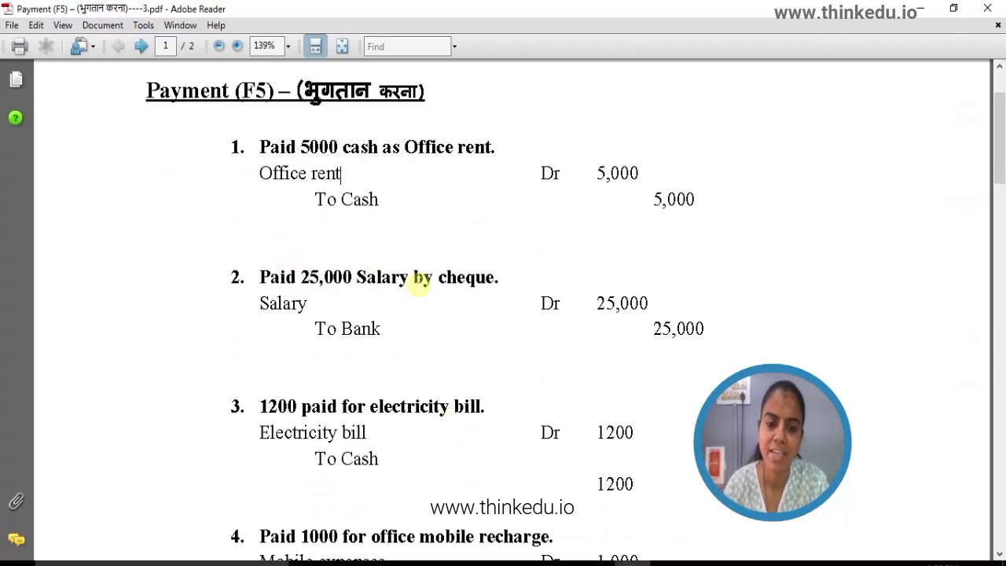
scroll(454, 285, down, 2)
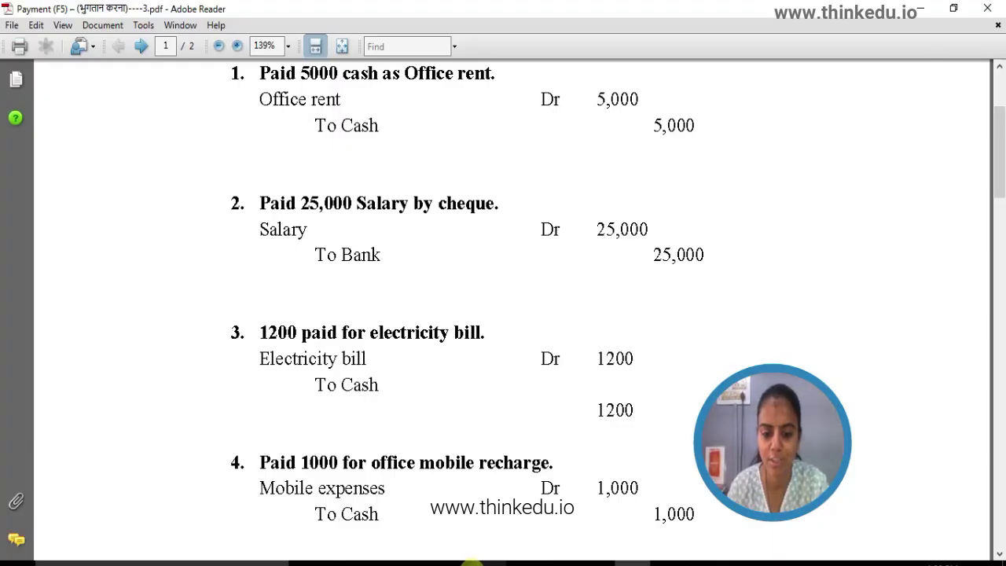
click(452, 563)
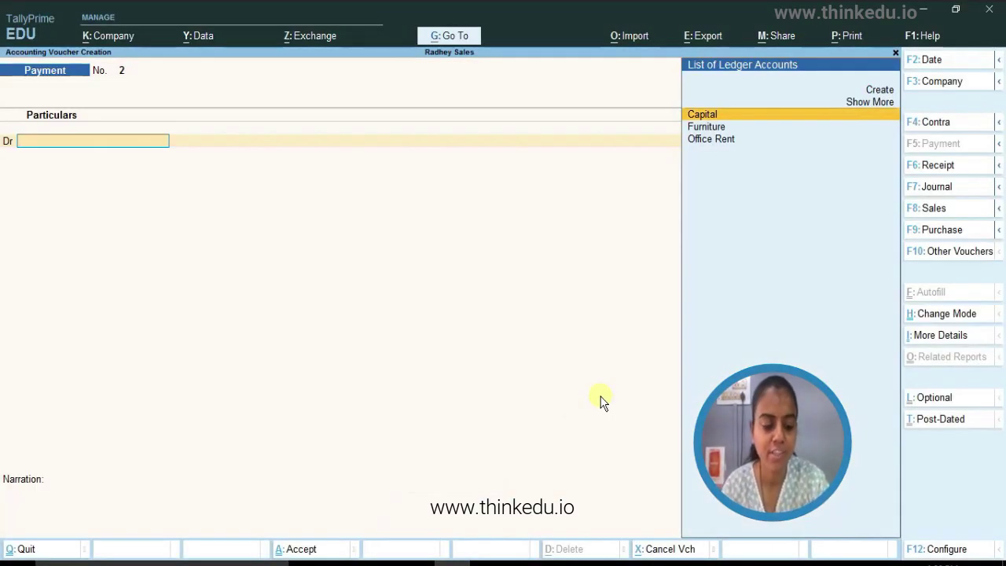
key(alt+c)
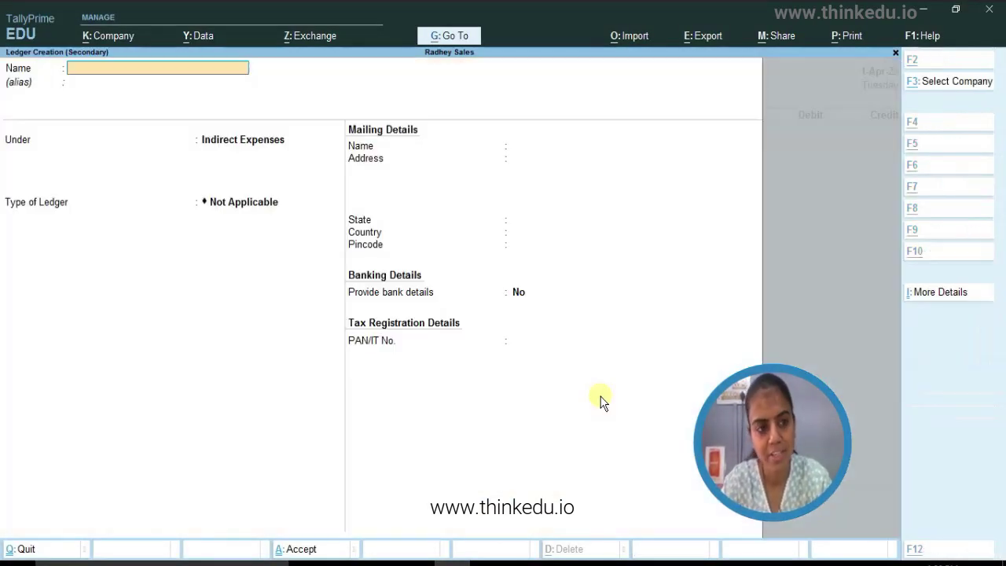
text(Salary)
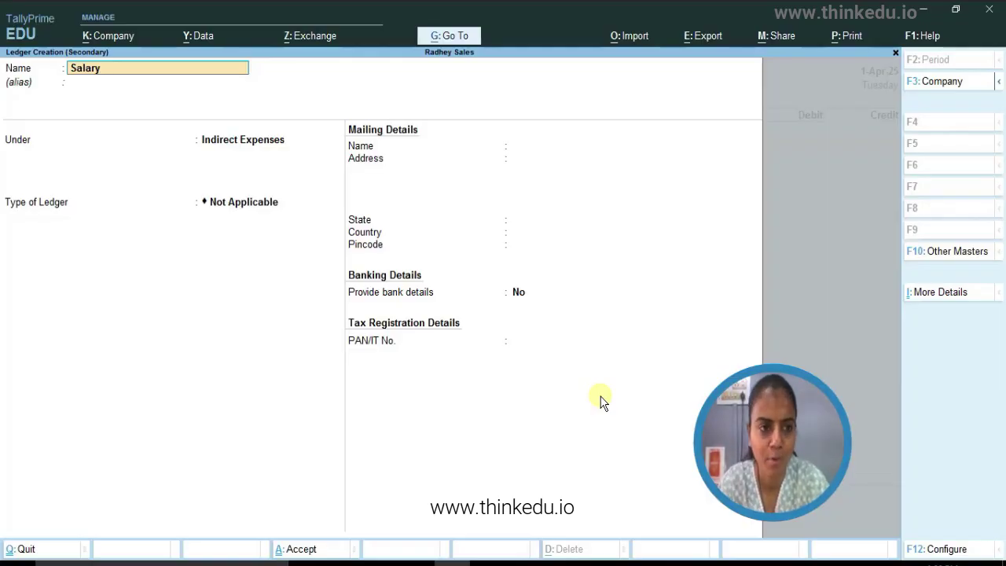
key(Return)
key(Return)
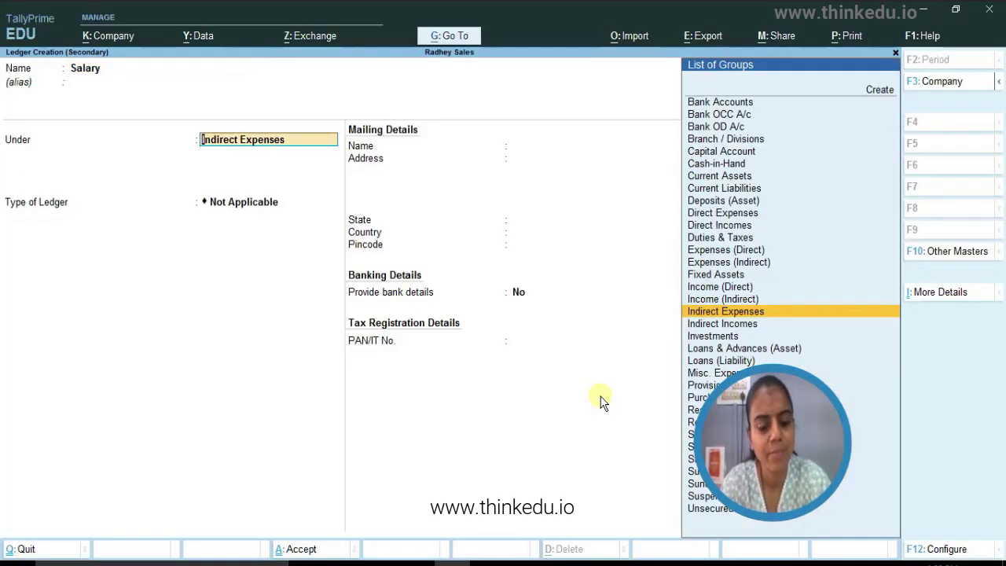
key(Return)
key(Return)
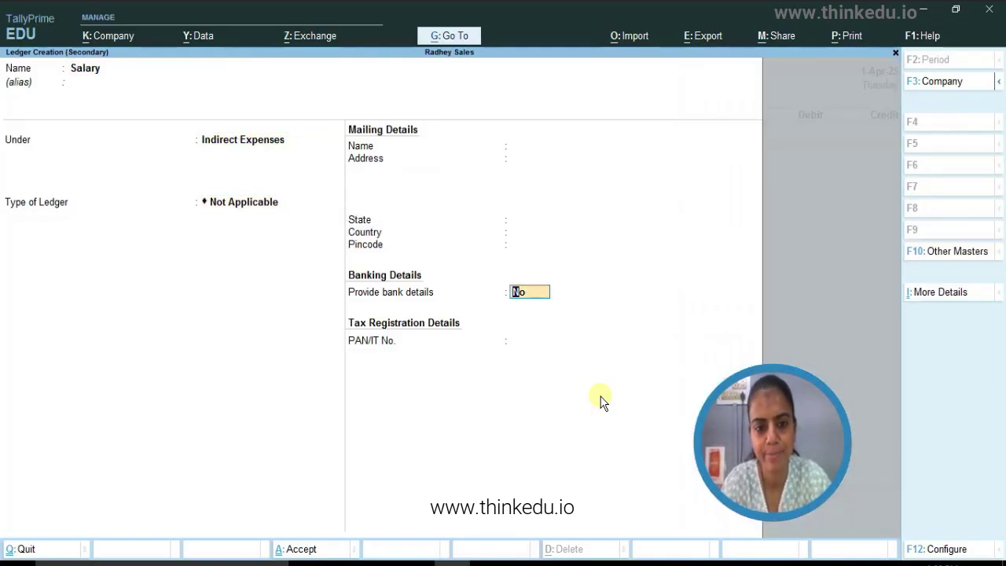
key(Return)
key(Return)
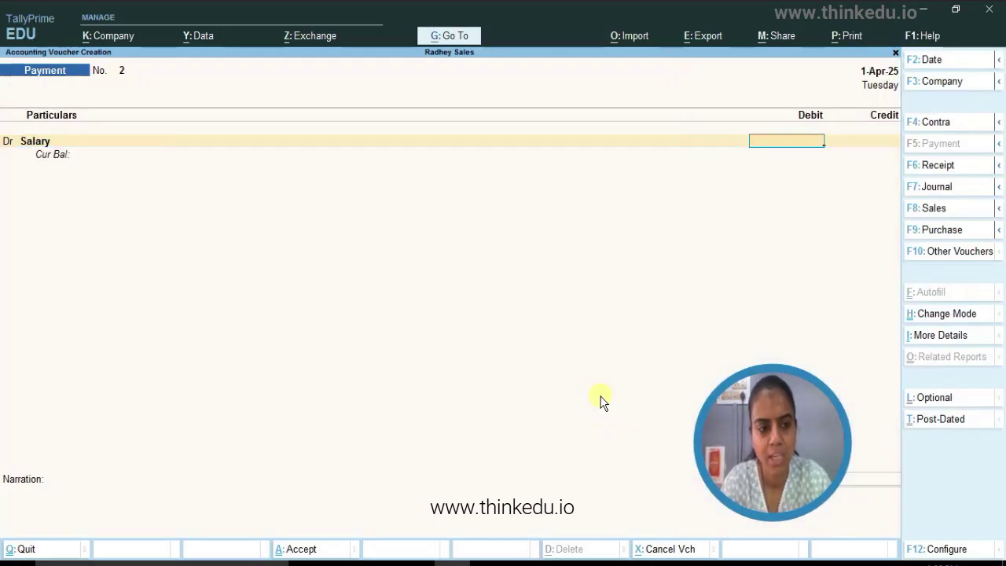
Step: Check the salary amount in the Adobe Reader PDF and debit Salary with 25000 in TallyPrime
click(621, 563)
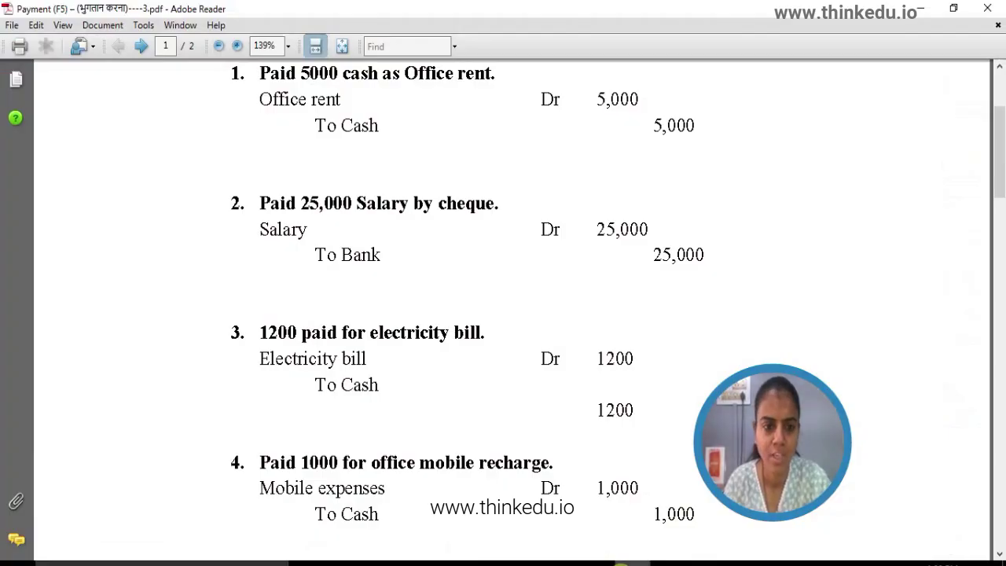
click(444, 563)
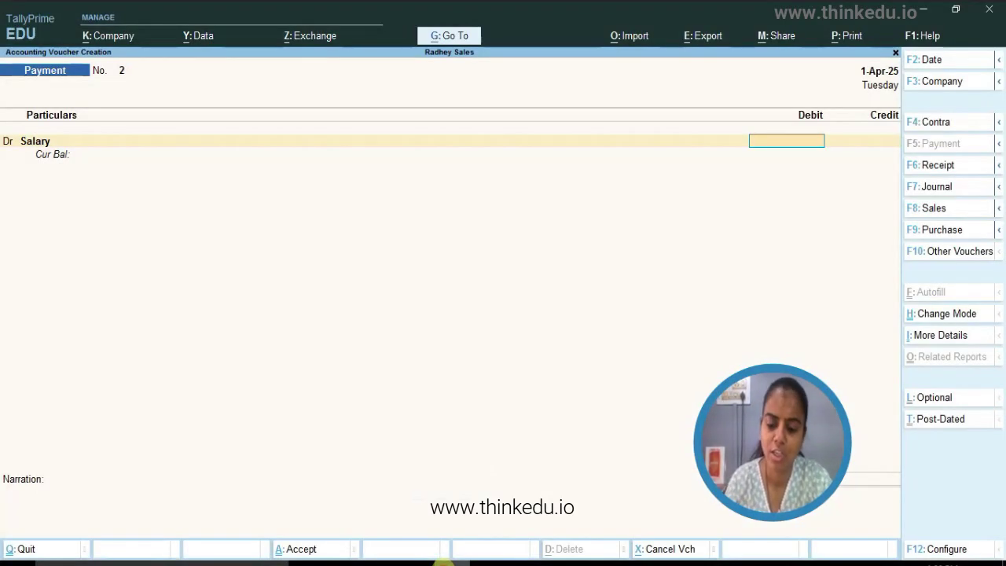
text(25000)
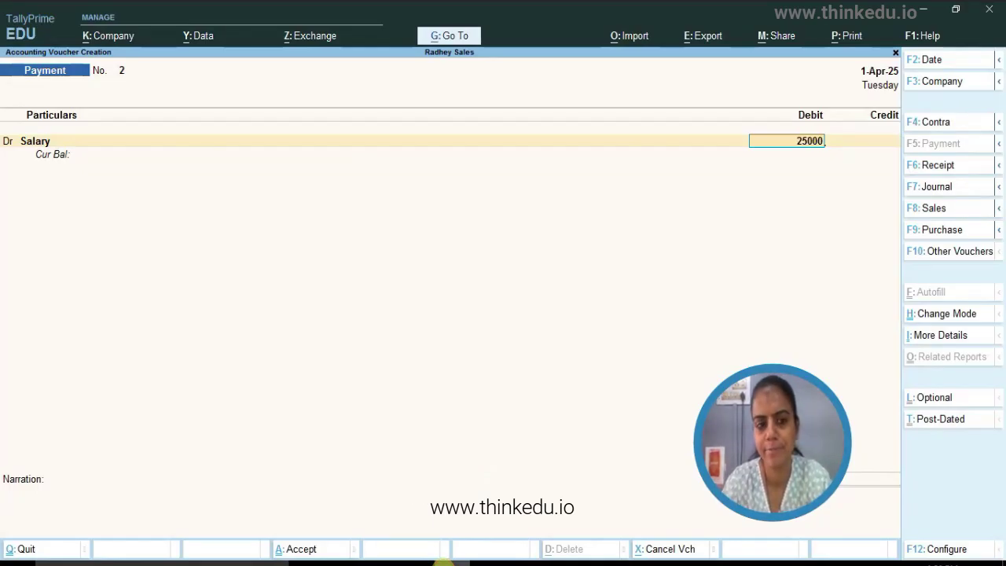
key(Return)
key(Return)
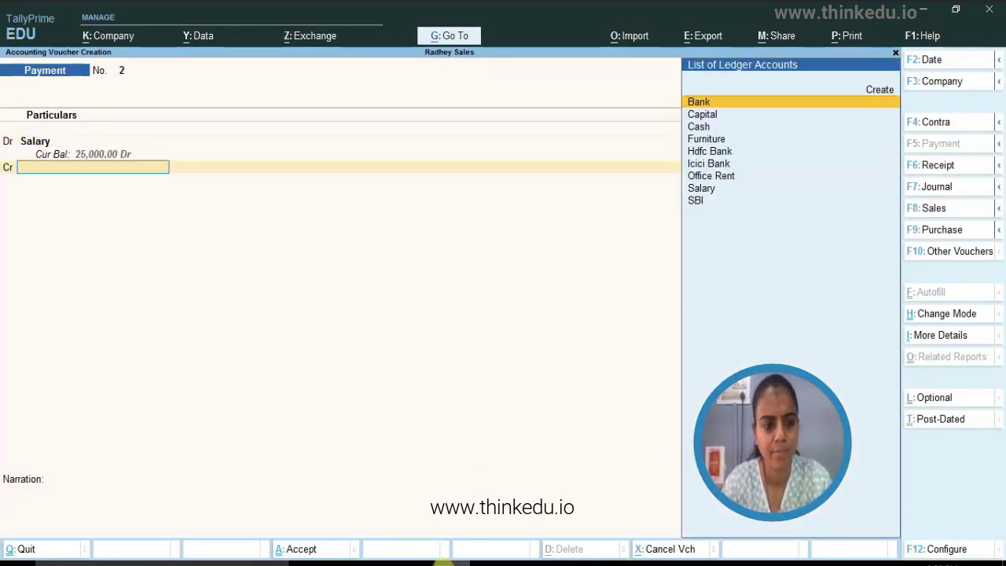
Step: Credit Cash with 25,000, leave the narration empty, and accept the salary payment voucher
text(C)
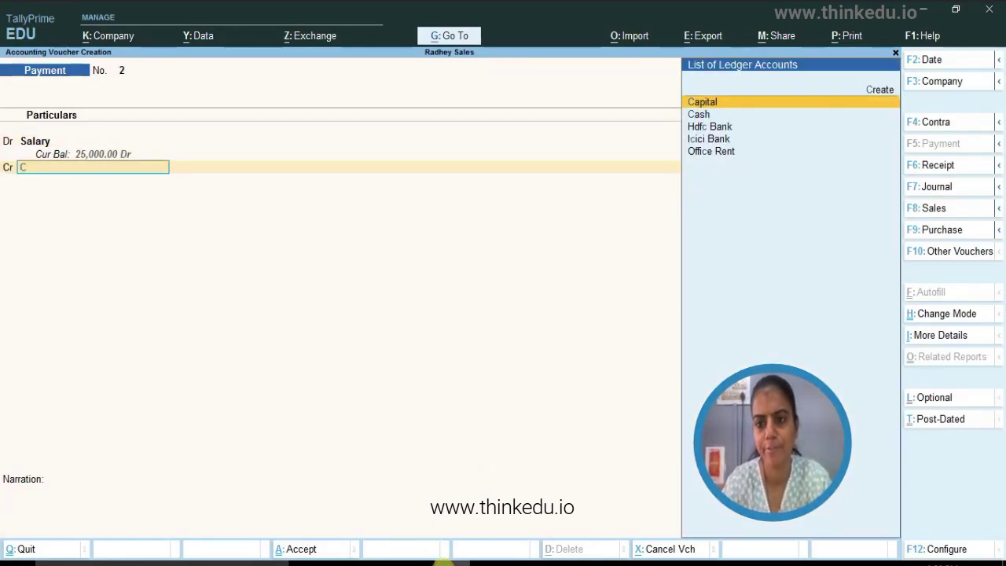
click(703, 118)
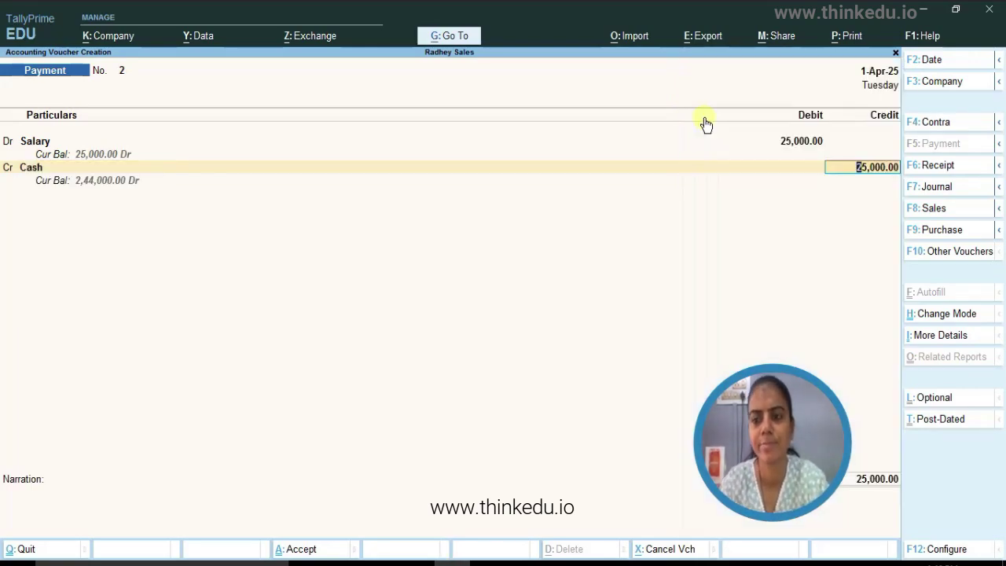
key(Return)
key(Return)
key(y)
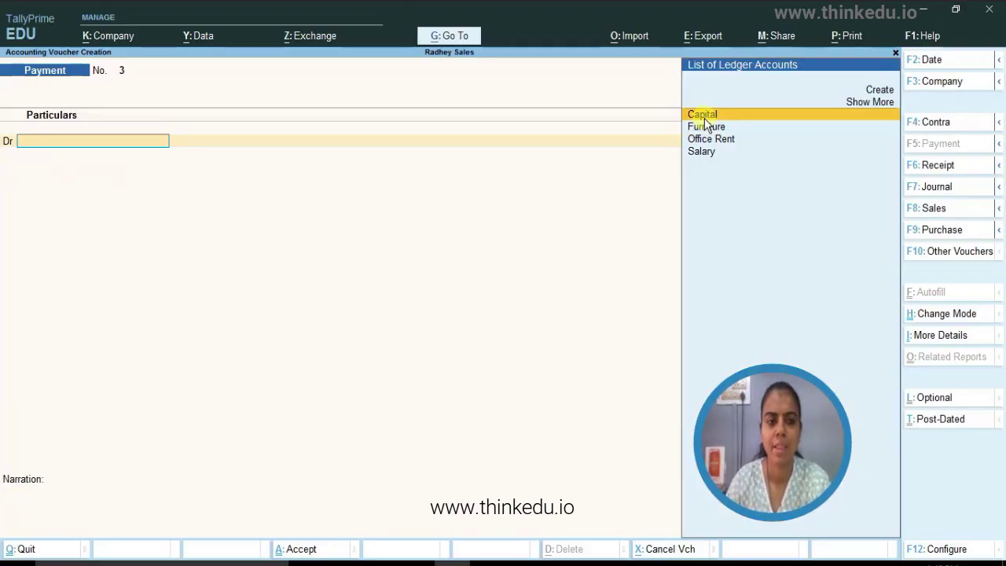
Step: Look up the third entry in the Adobe Reader PDF and create an Electricity Bill ledger under Indirect Expenses in TallyPrime
click(632, 563)
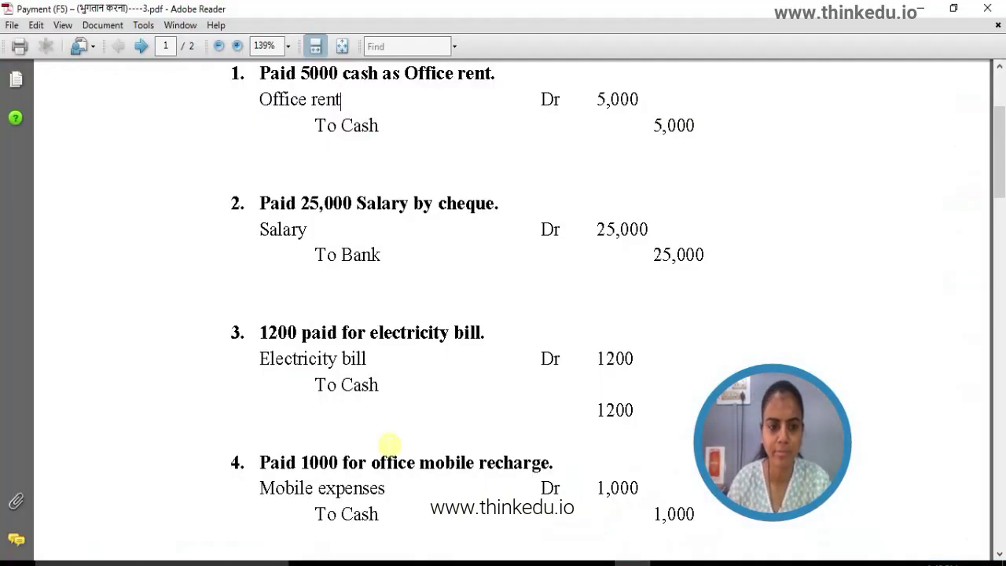
scroll(401, 382, down, 3)
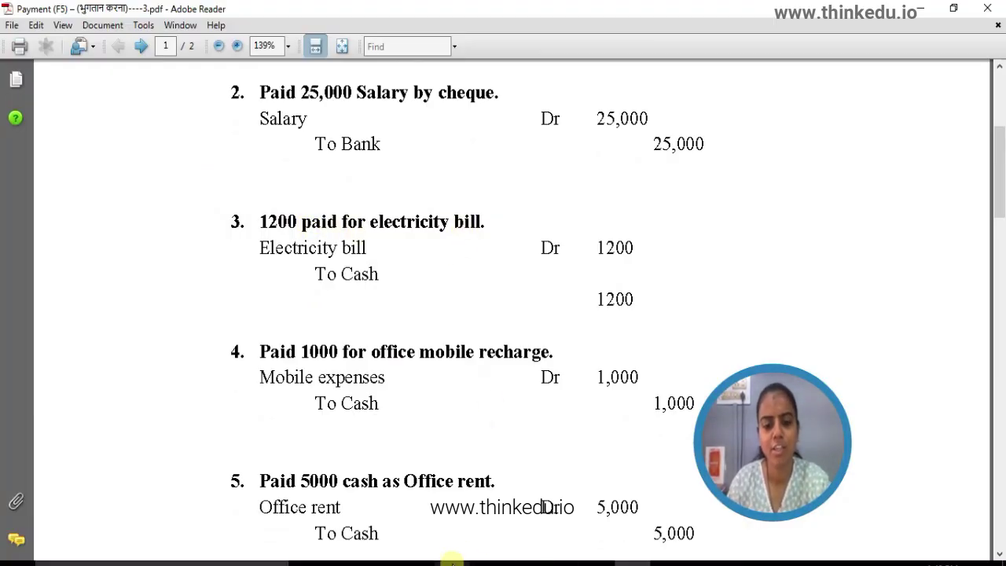
click(453, 562)
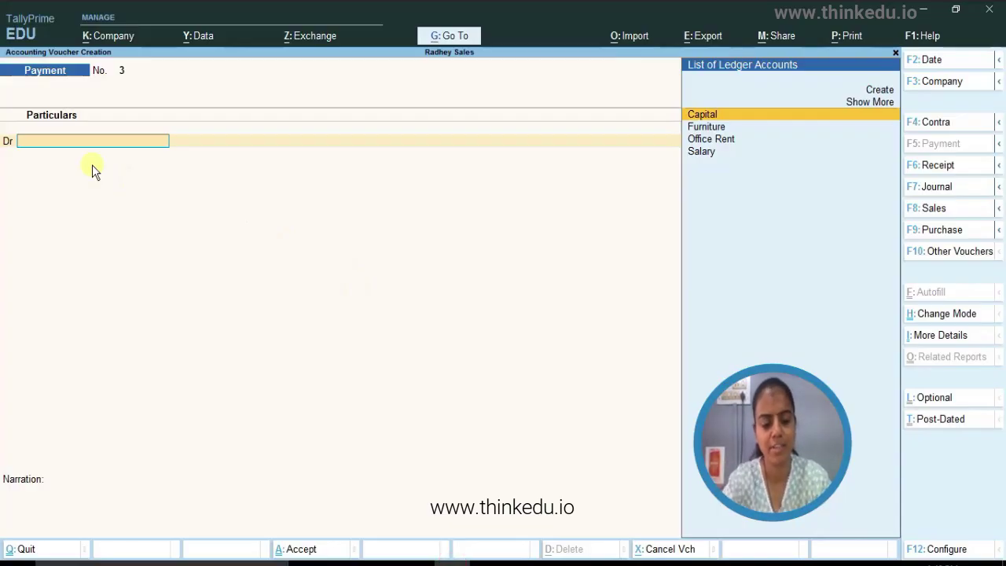
key(alt+c)
text(Elec)
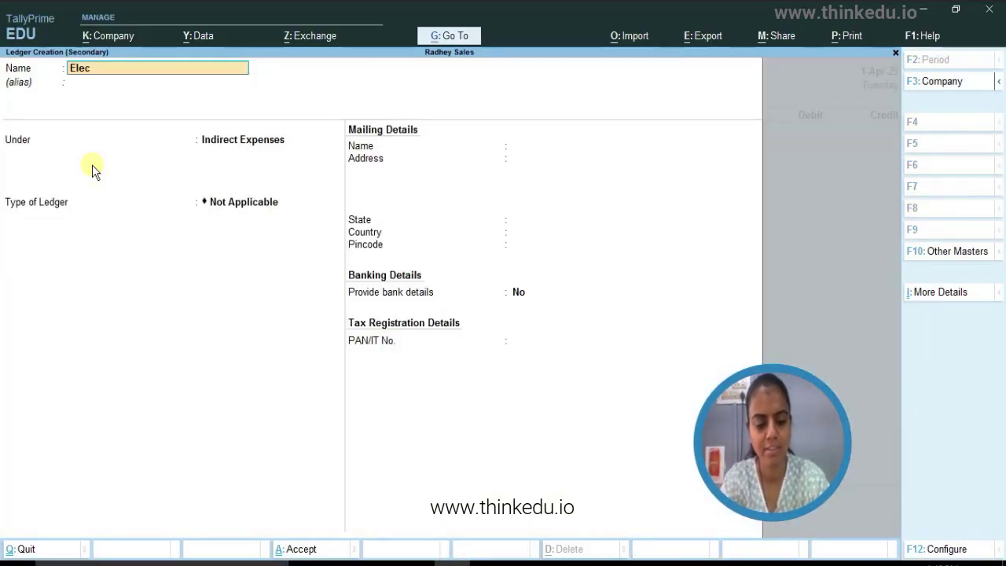
text(tricit)
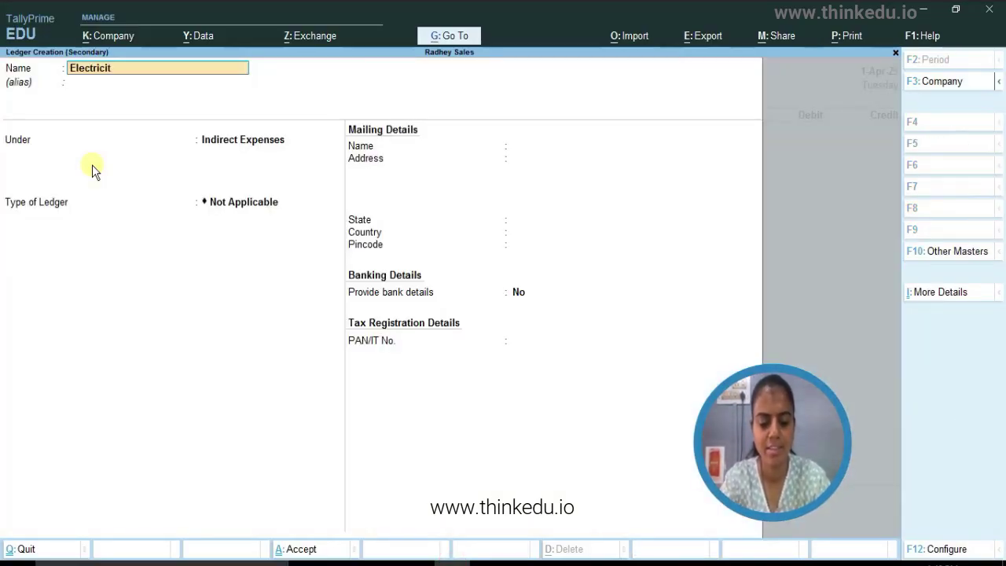
text(y Bi)
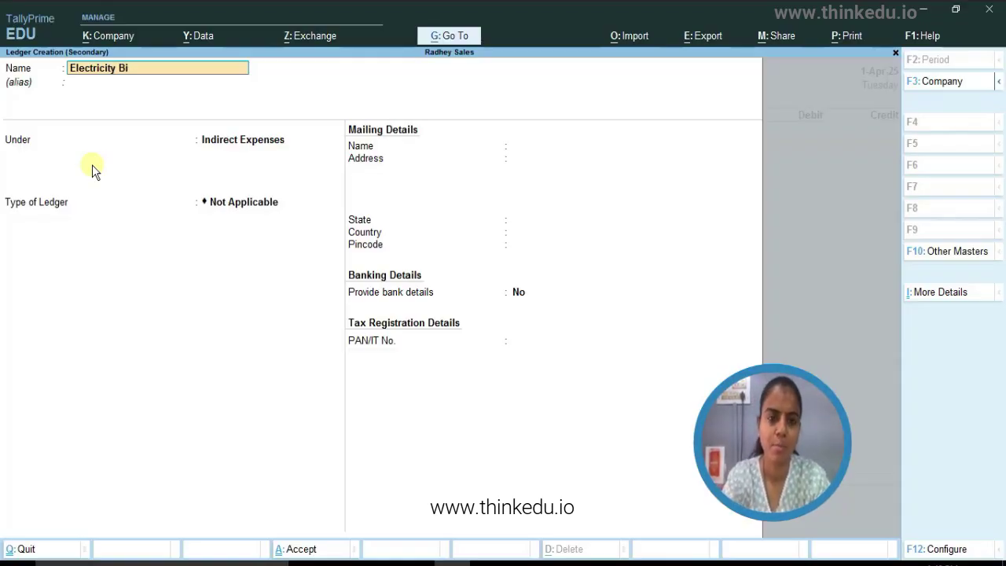
text(ll)
key(Return)
key(Return)
key(Return)
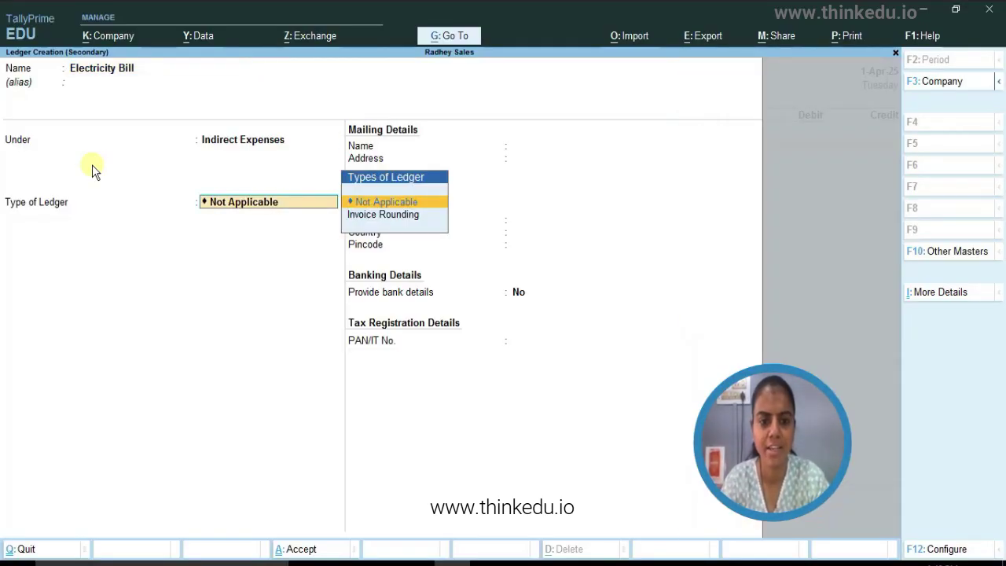
key(Return)
key(Return)
key(Return)
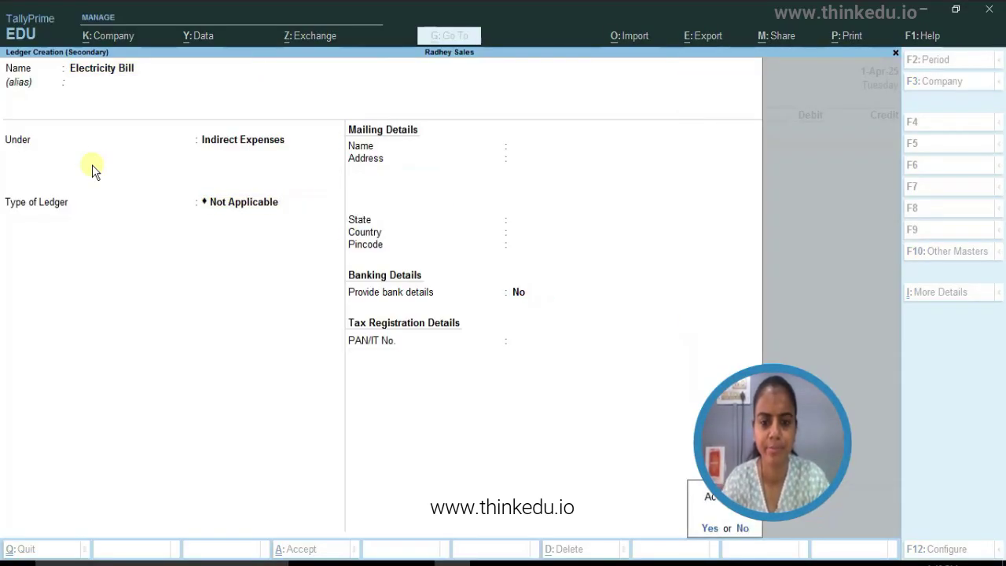
key(Return)
Step: Check the electricity bill amount in the Adobe Reader PDF and debit Electricity Bill with 1200 in TallyPrime
key(alt+Tab)
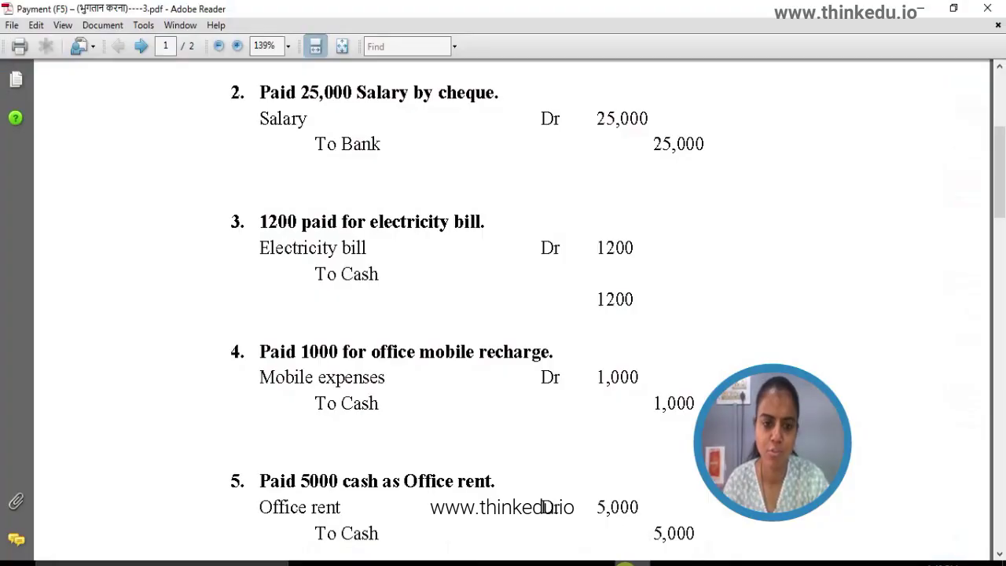
click(452, 561)
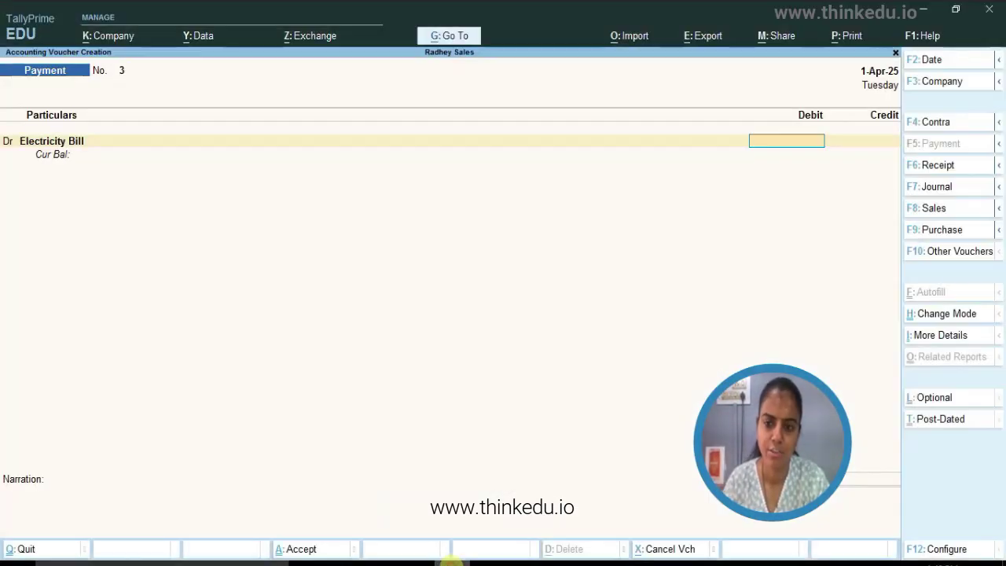
text(1200)
key(Return)
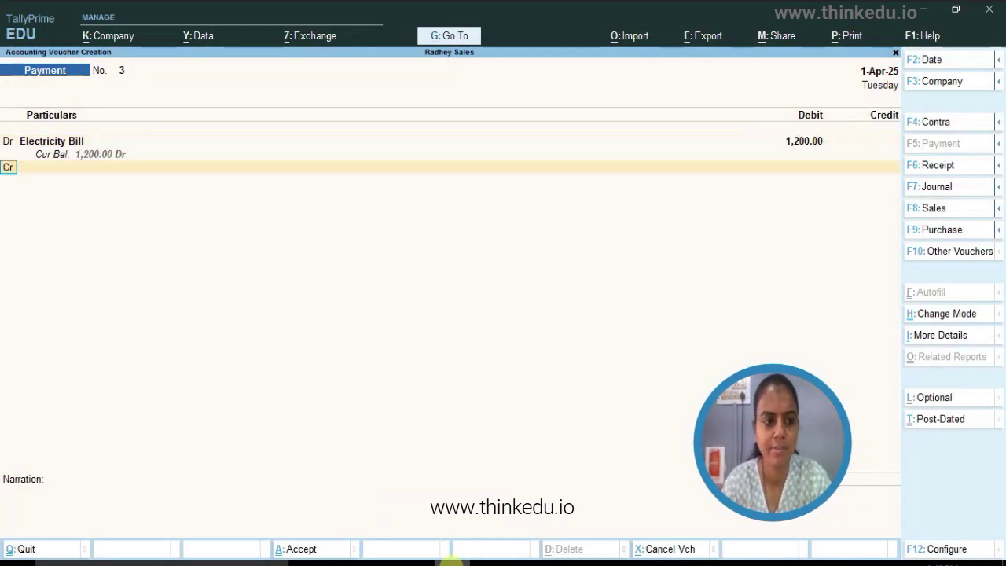
Step: Credit Cash with 1,200, leave the narration empty, and accept the electricity bill payment voucher
text(Cas)
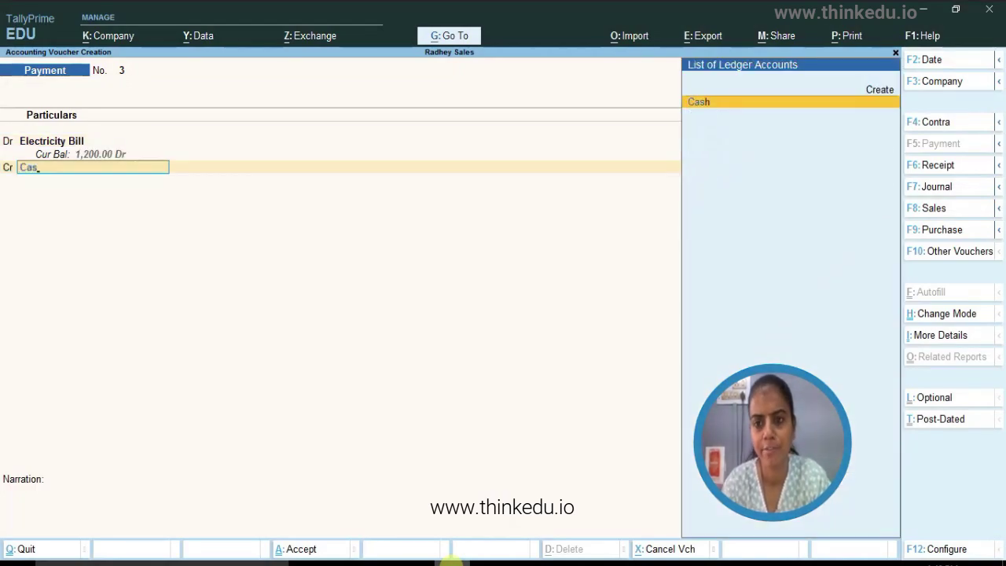
click(784, 103)
key(Return)
key(Return)
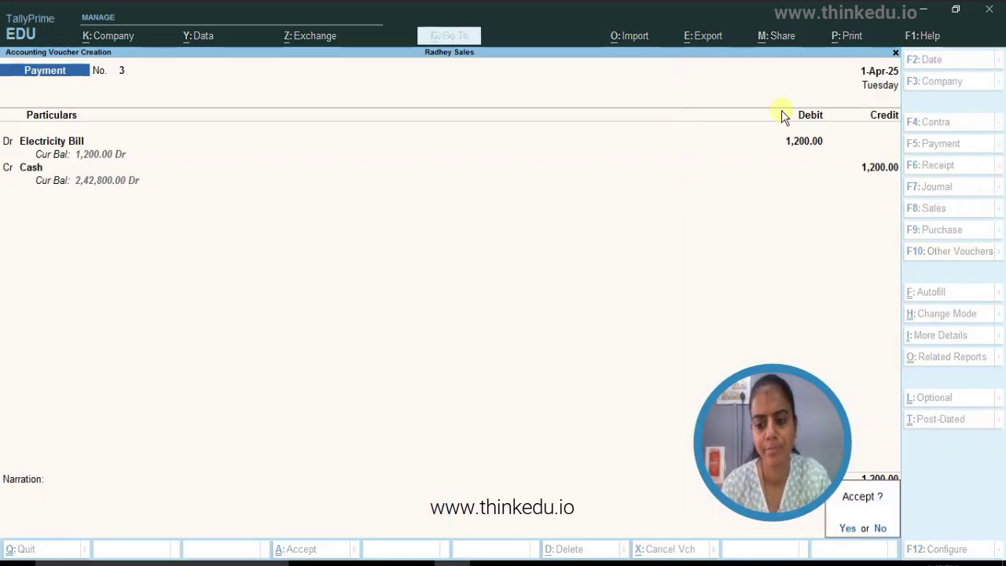
key(Return)
Step: Look up the fourth entry in the Adobe Reader PDF and name a new ledger Office Mobile Recharge in TallyPrime
click(633, 562)
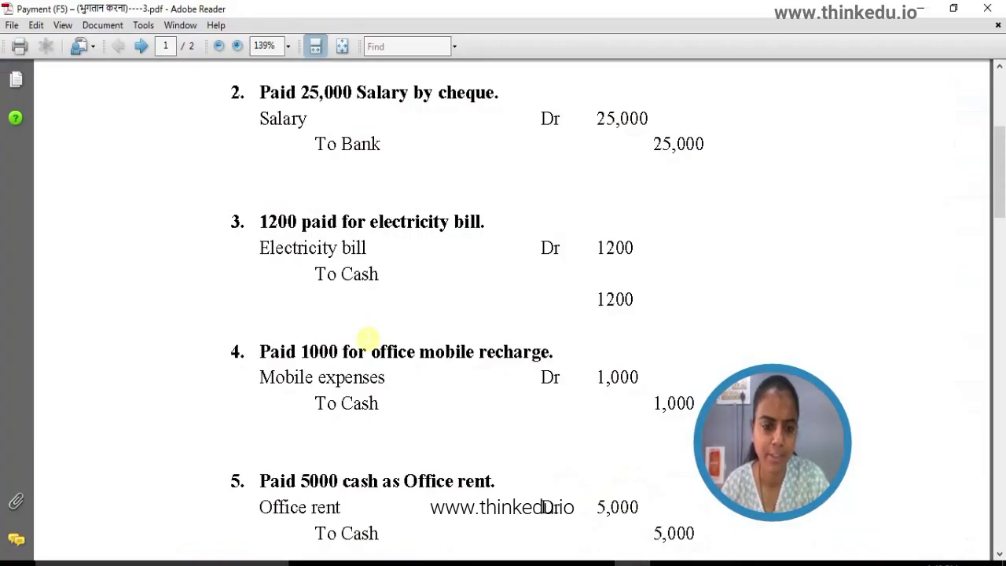
scroll(368, 339, down, 3)
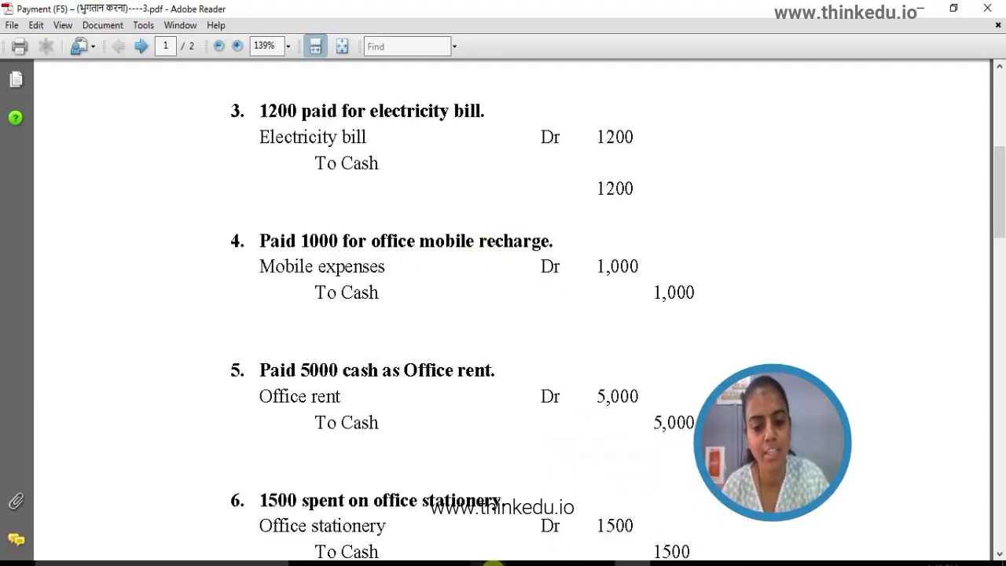
click(453, 563)
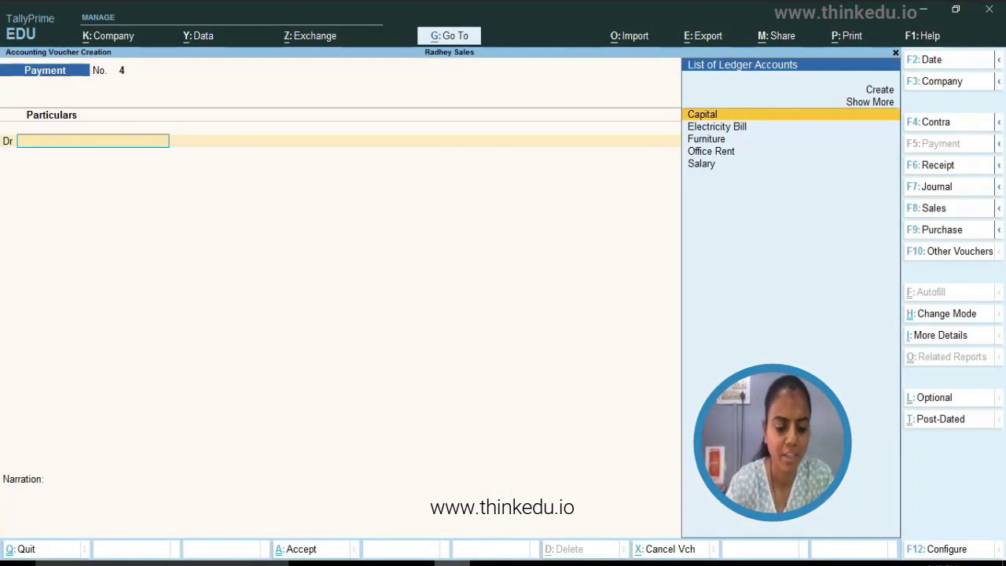
text(Offic)
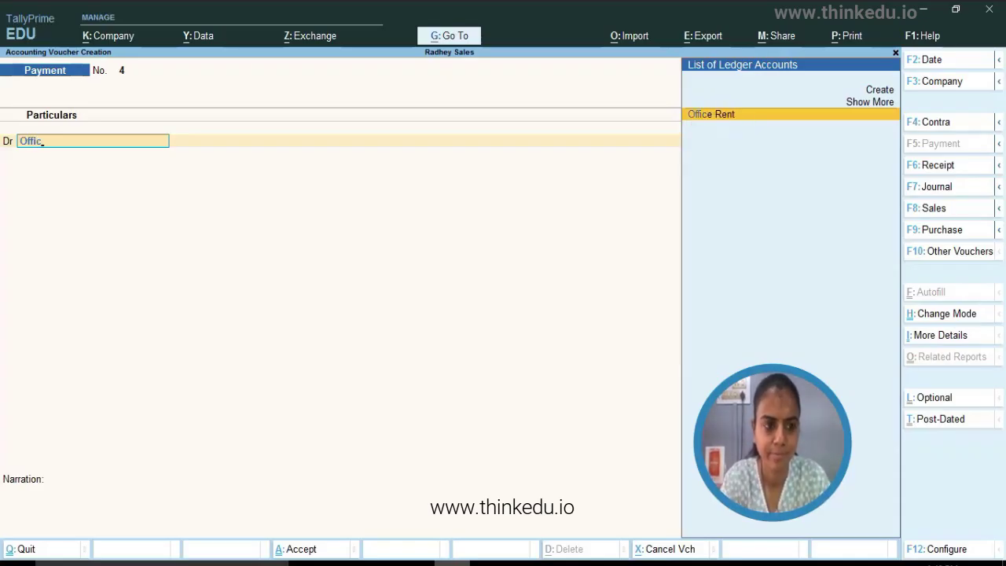
key(Return)
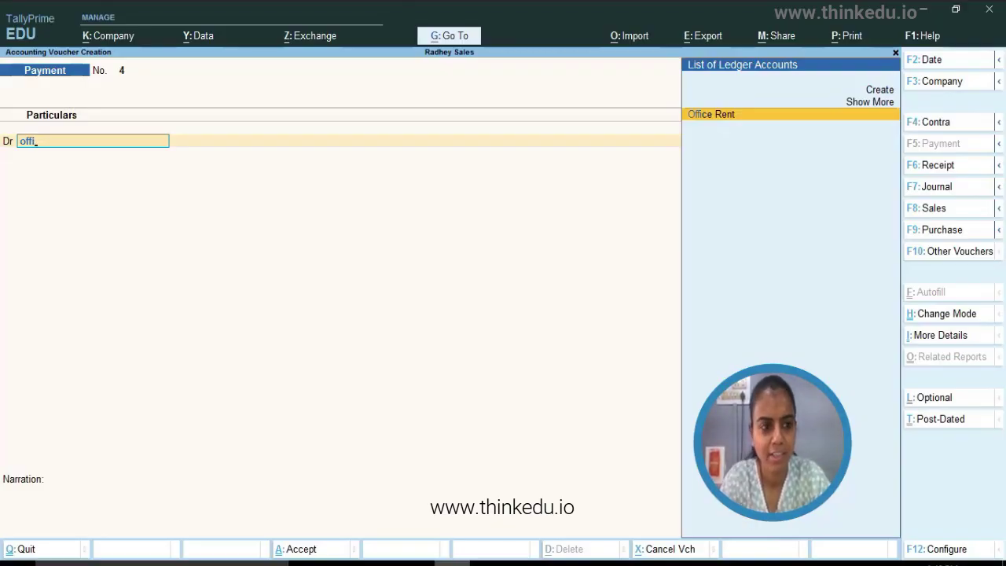
key(Up)
key(Up)
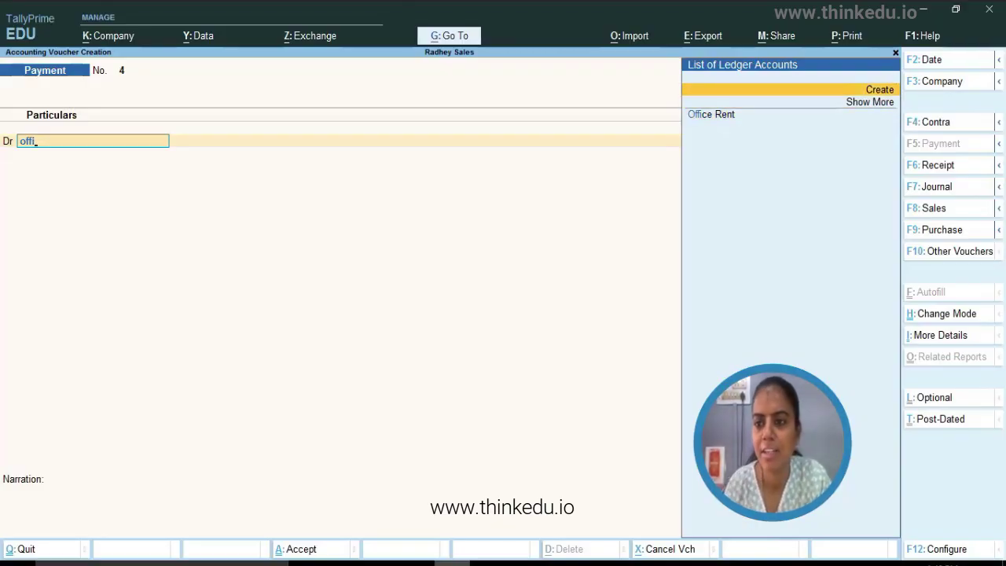
click(877, 95)
text(O)
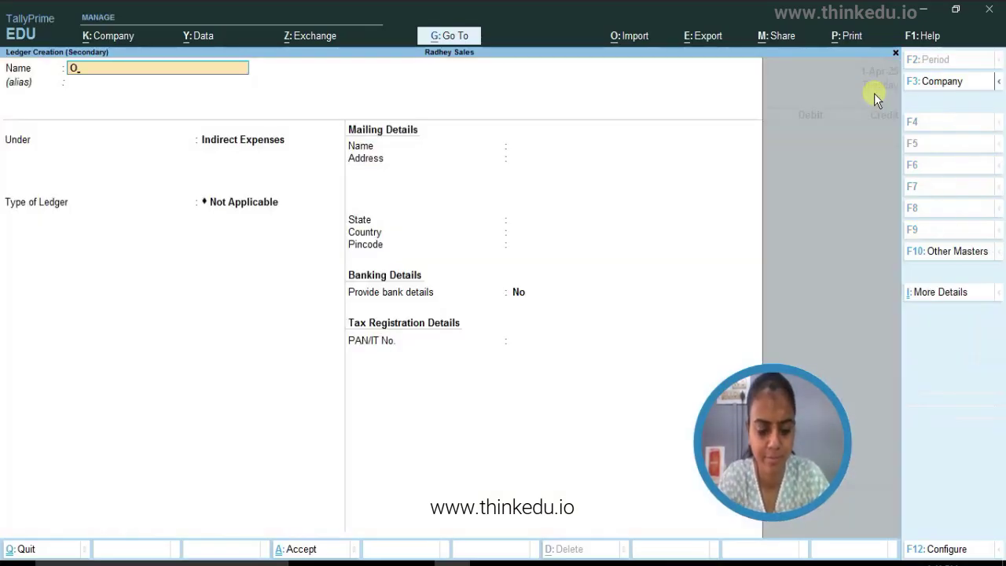
text(ffice N)
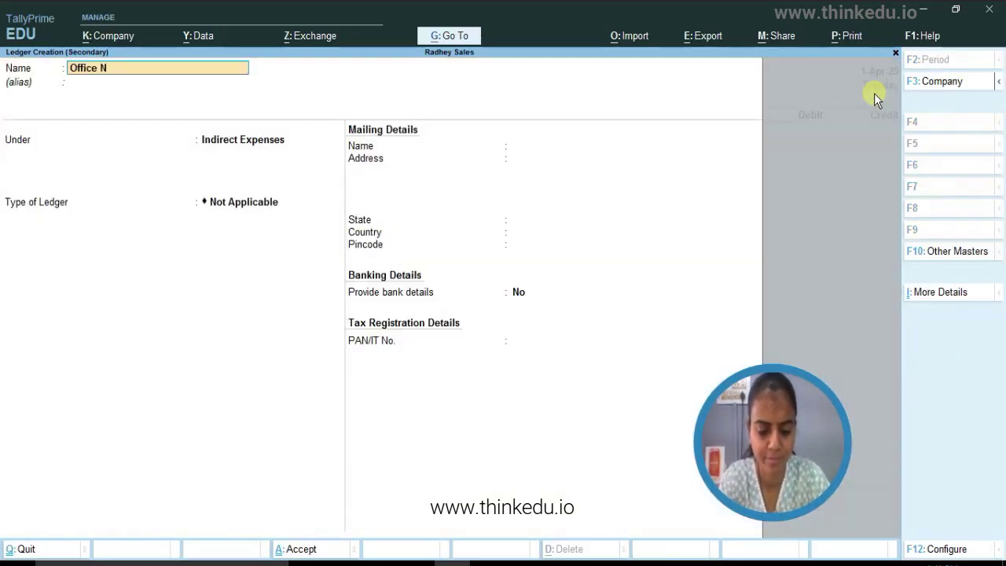
key(BackSpace)
text(Mobil)
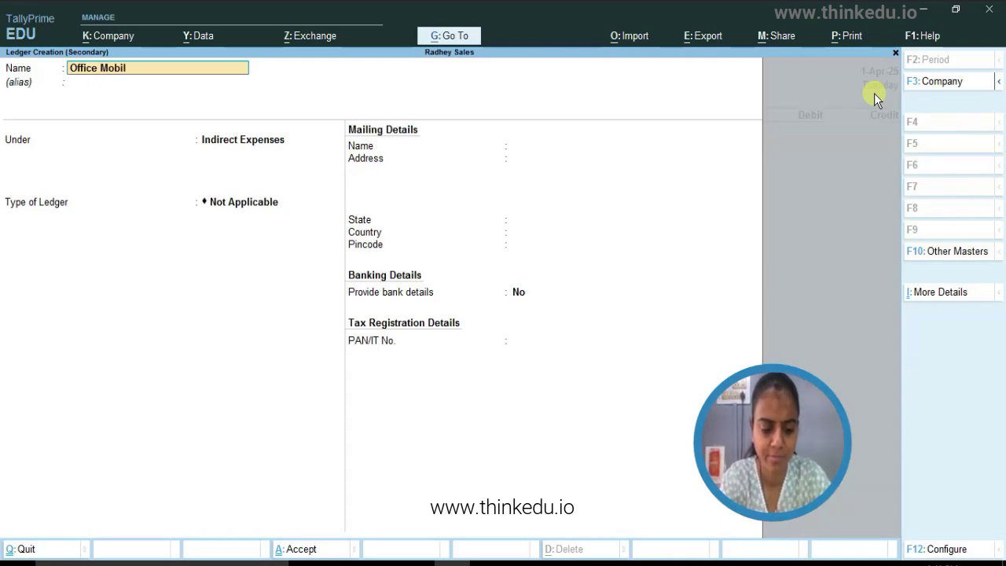
text(e Reccha)
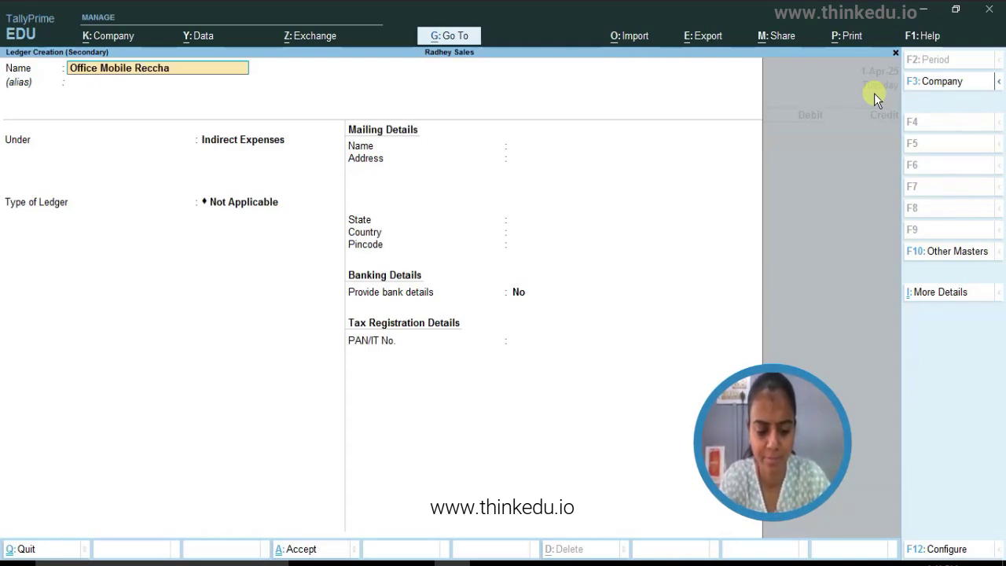
text(rge)
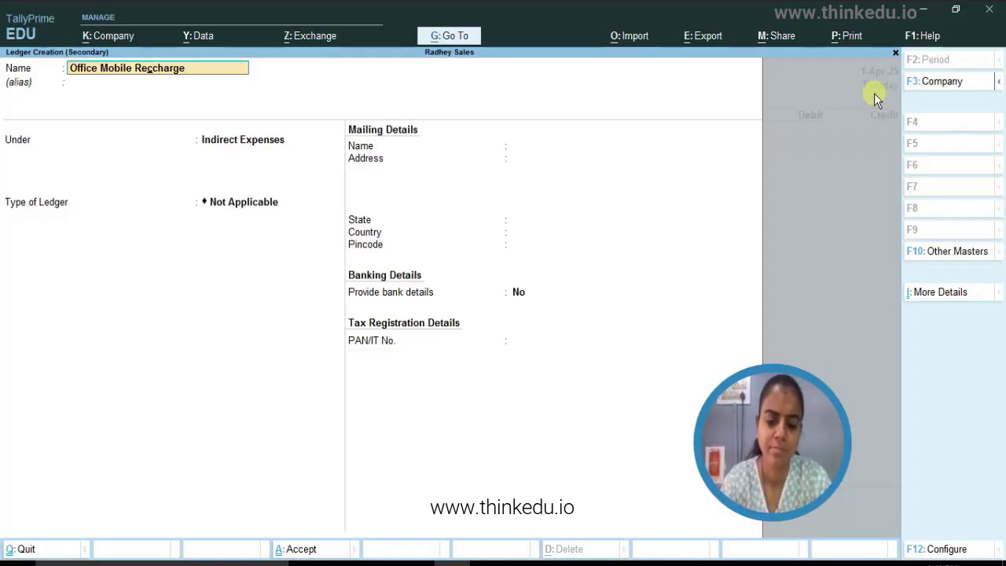
key(Left)
key(Left)
key(Left)
key(Left)
key(Left)
key(Left)
key(Left)
key(Delete)
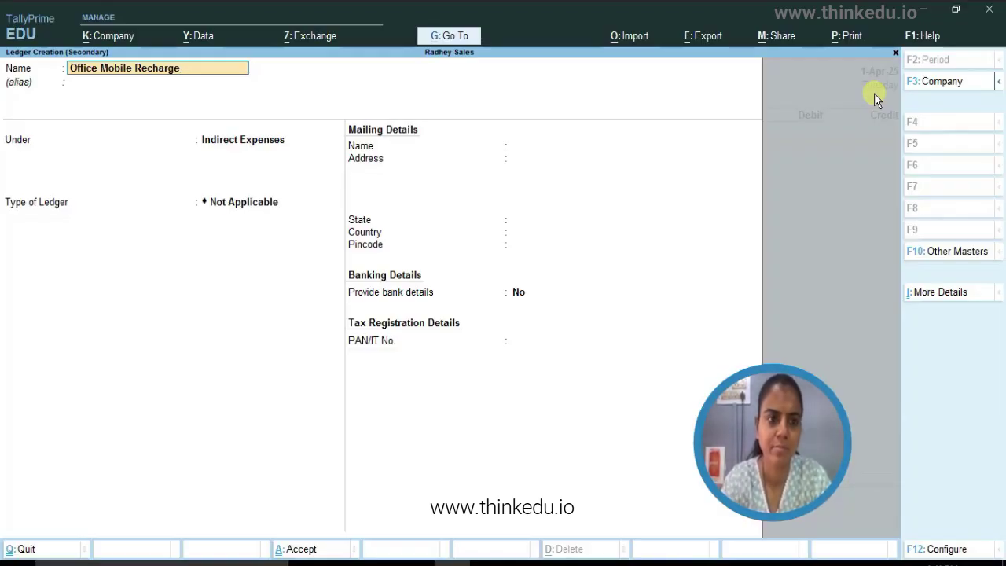
Step: Keep the Office Mobile Recharge ledger under Indirect Expenses with its default details and save it
key(Return)
key(Return)
key(Return)
key(Return)
key(Return)
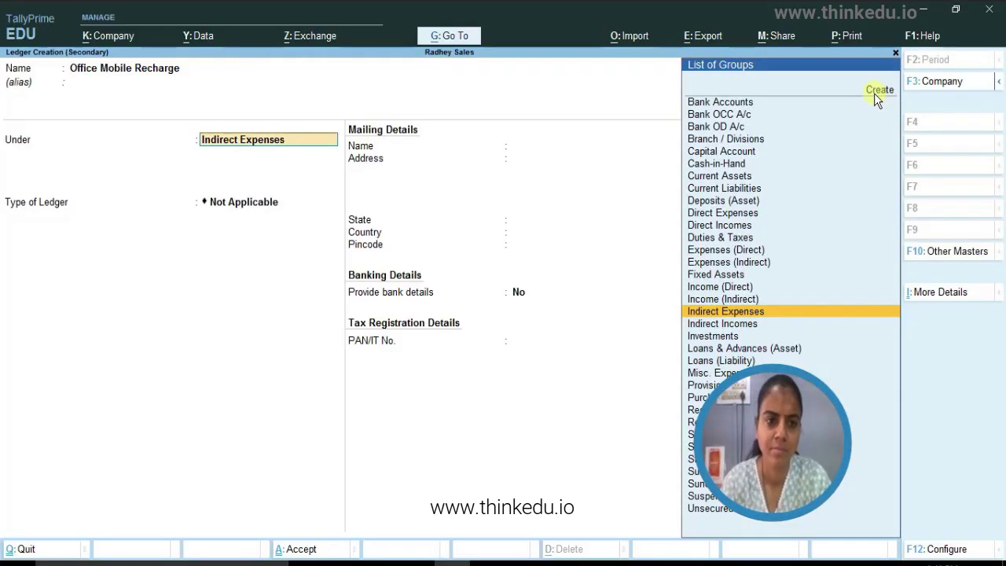
key(Return)
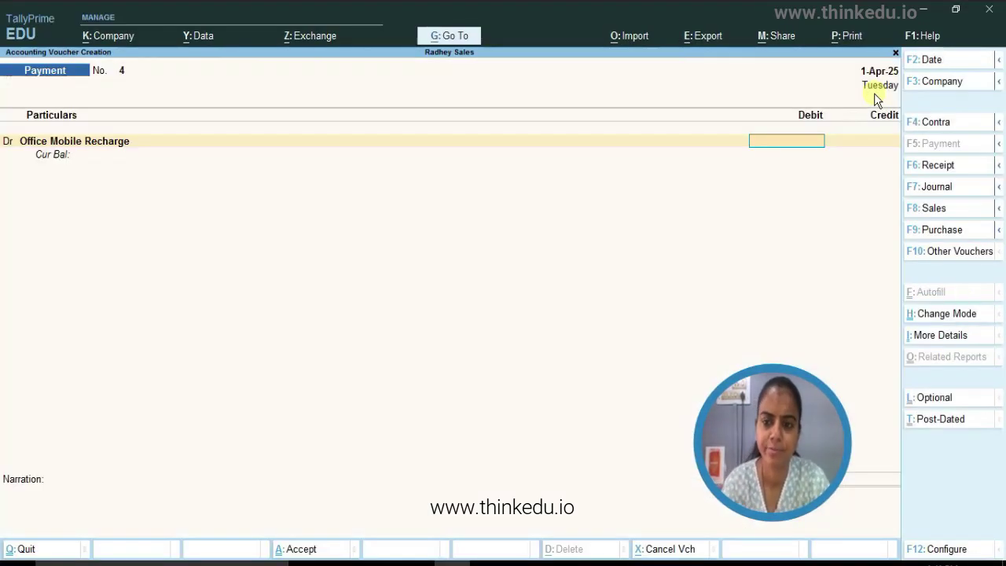
Step: Check the mobile recharge amount in the Adobe Reader PDF and debit Office Mobile Recharge with 1000 in TallyPrime
key(alt+Tab)
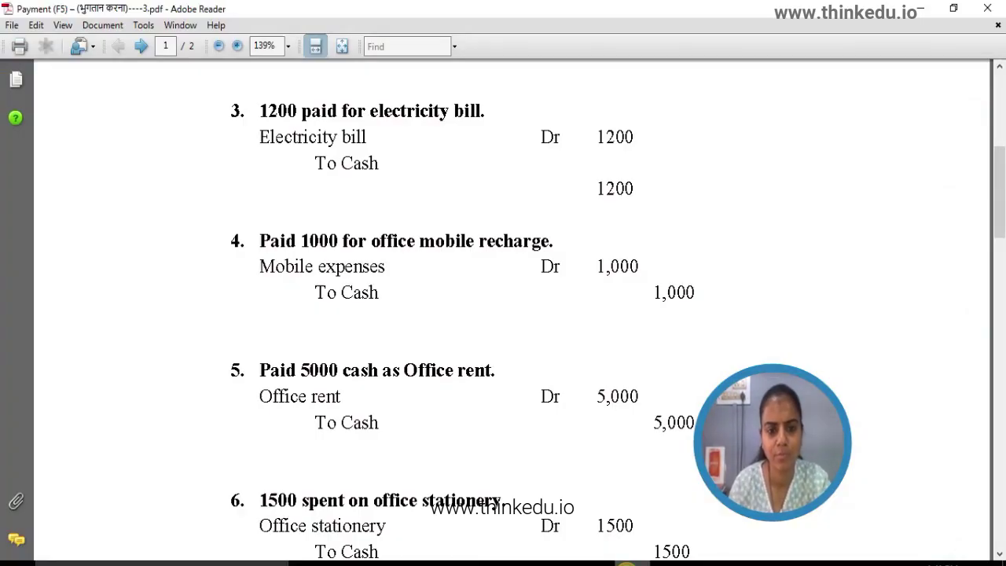
key(alt+Tab)
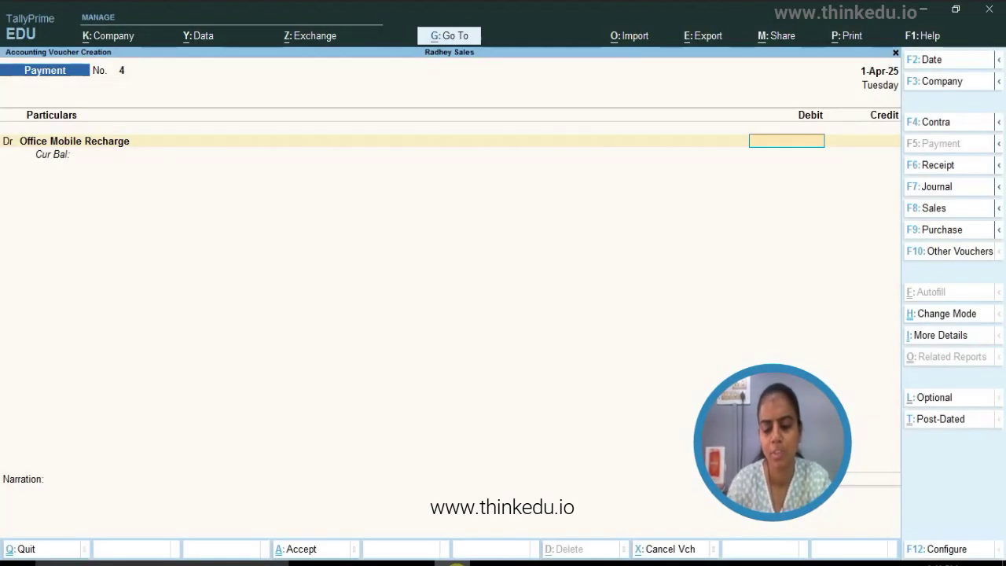
text(1000)
key(Return)
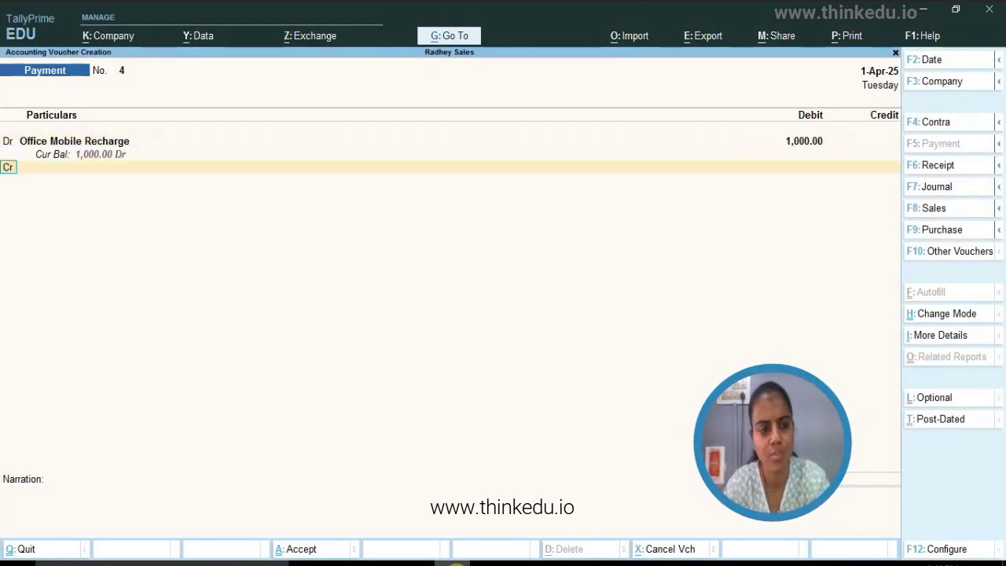
Step: Credit Cash with 1,000, leave the narration empty, and accept the mobile recharge payment voucher
text(Cas)
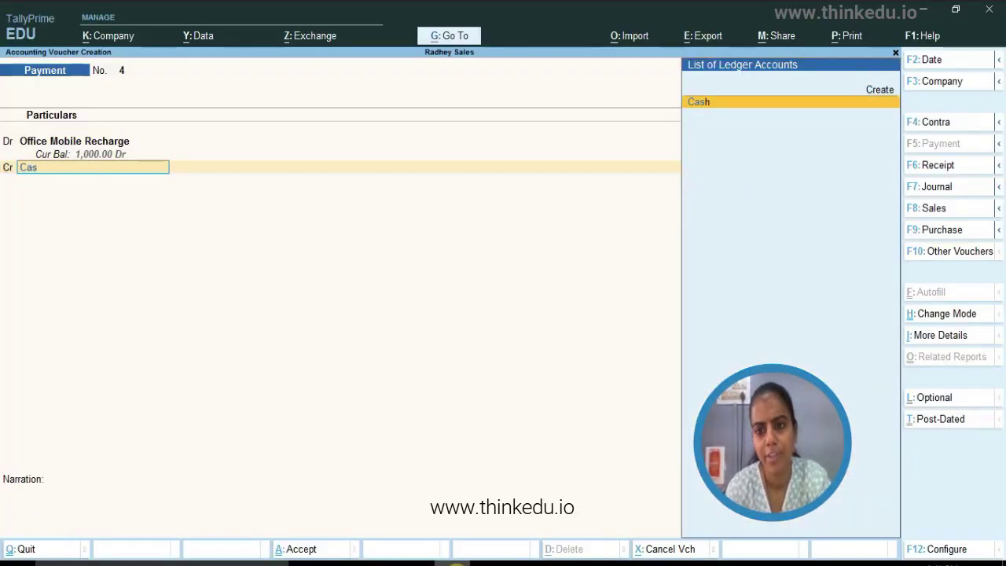
click(739, 106)
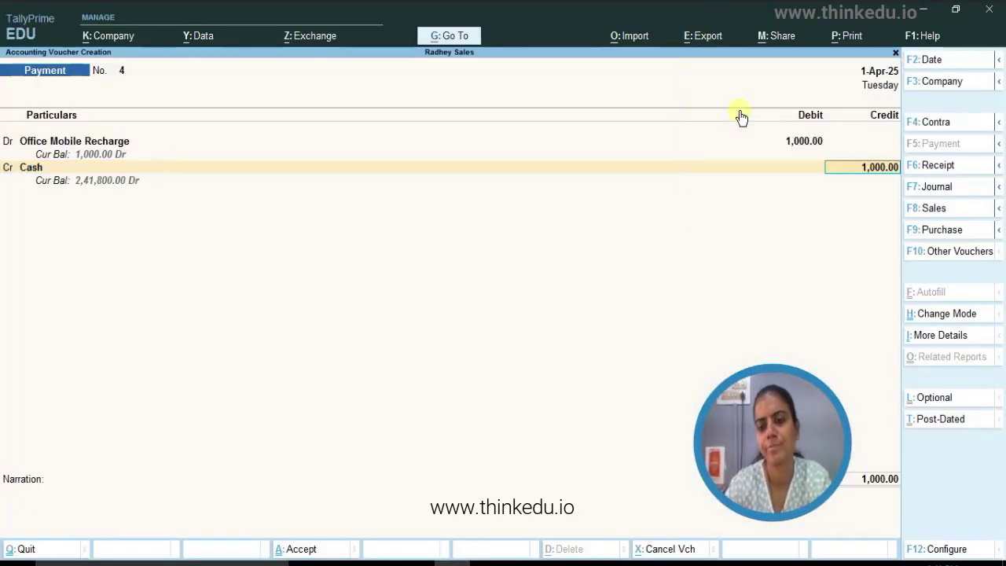
key(Return)
key(Return)
key(Return)
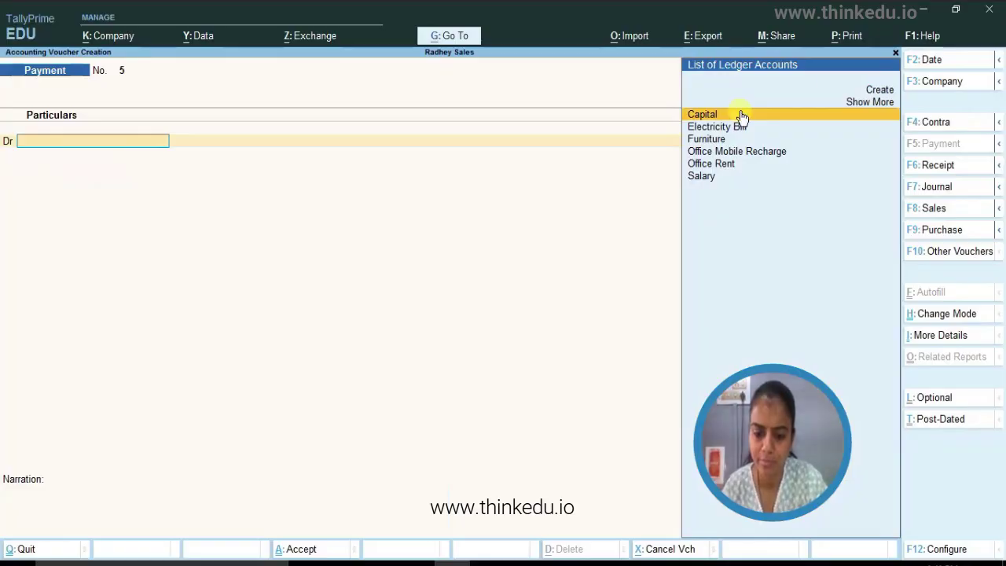
Step: Look up the sixth entry in the Adobe Reader PDF and name a new ledger Office Stationary in TallyPrime
click(625, 561)
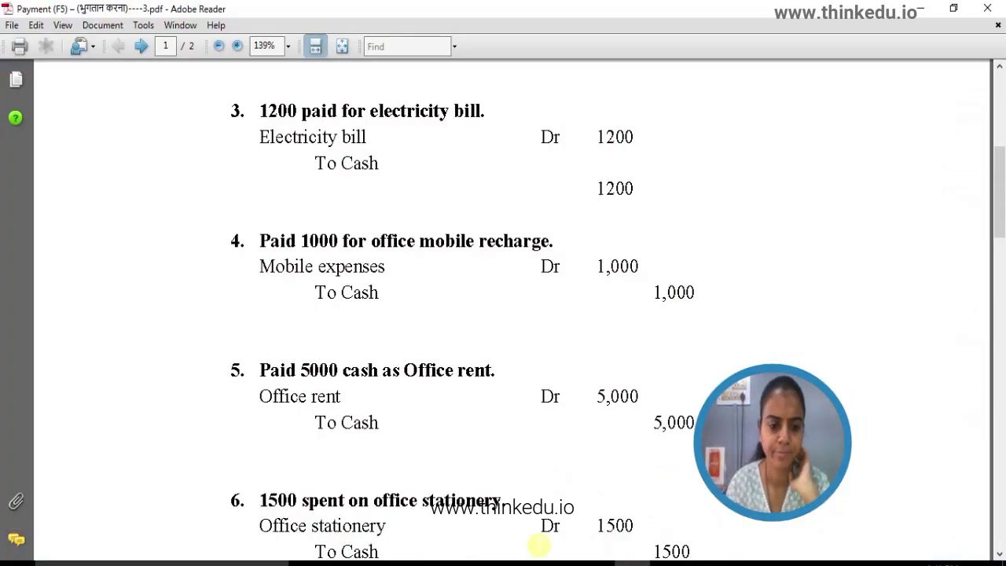
mouse_move(613, 507)
scroll(310, 348, down, 3)
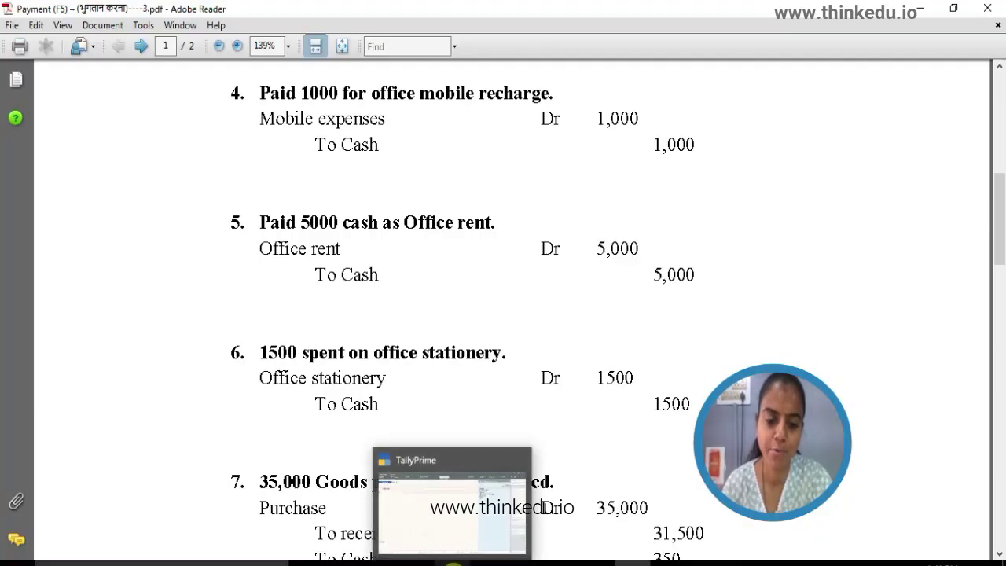
click(455, 563)
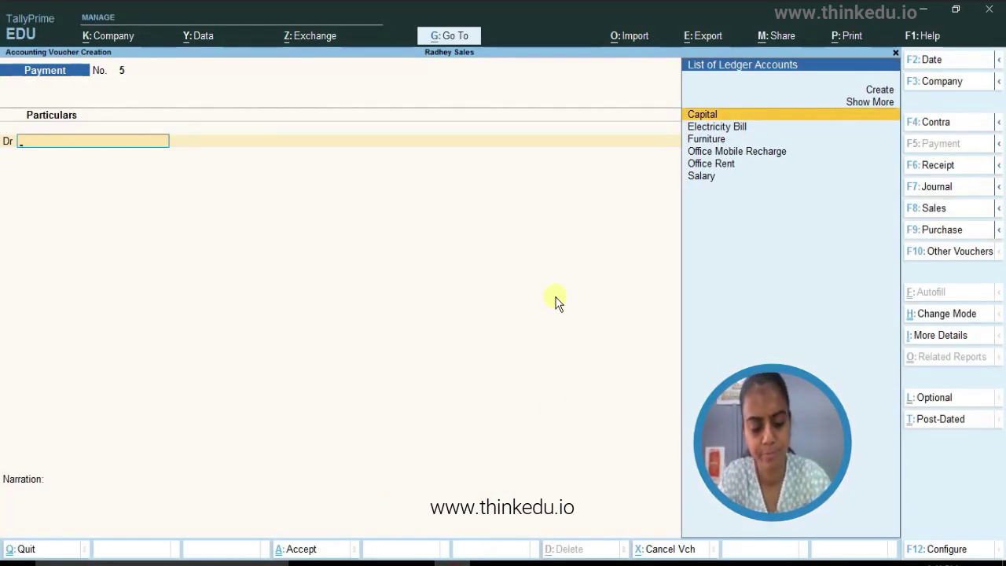
key(alt+c)
text(Offi)
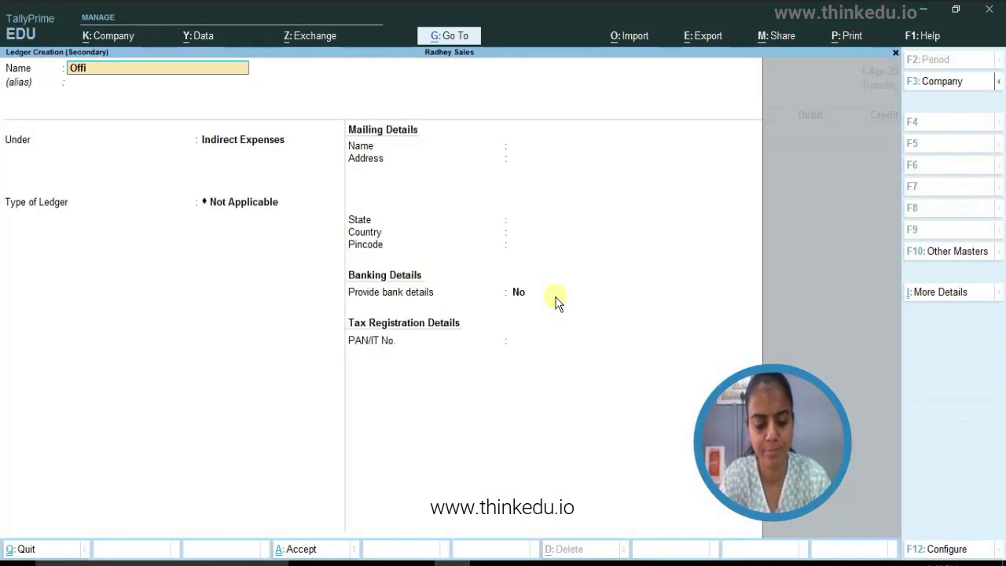
text(ce Stat)
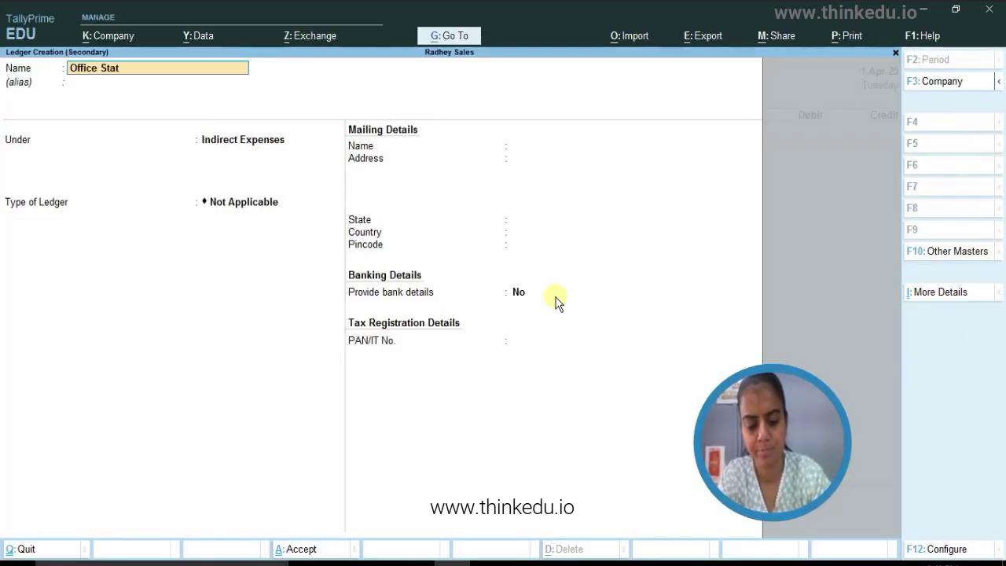
text(ionary)
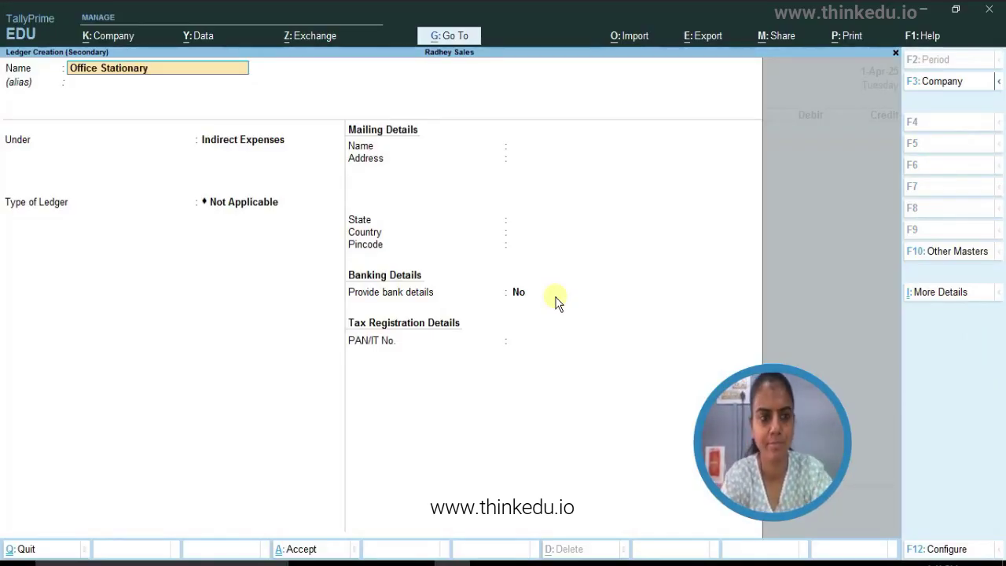
Step: Keep the Office Stationary ledger under Indirect Expenses with its default details and save it
key(Return)
key(Return)
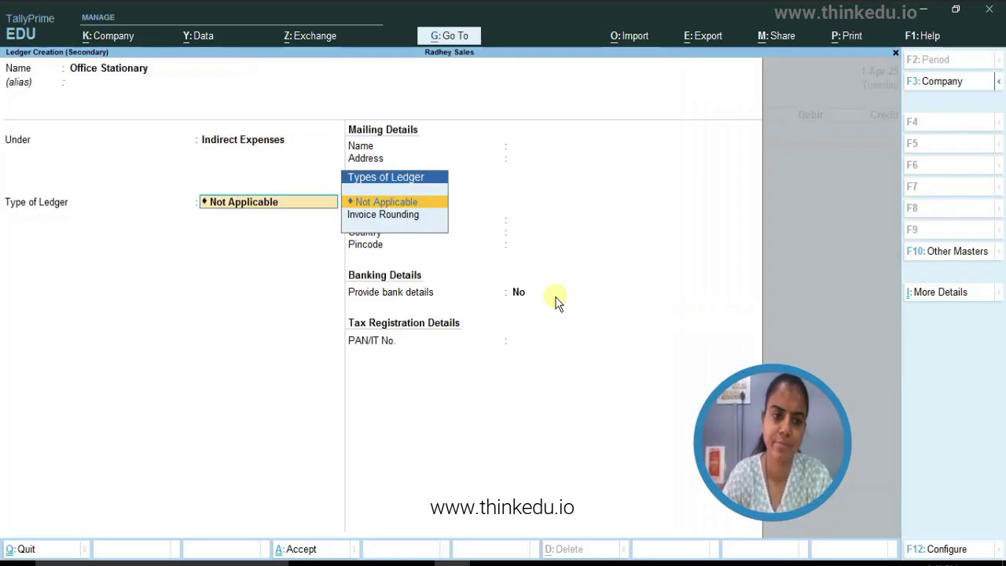
key(Return)
key(Return)
key(Return)
key(Return)
key(Return)
key(Return)
key(Return)
key(Return)
key(Return)
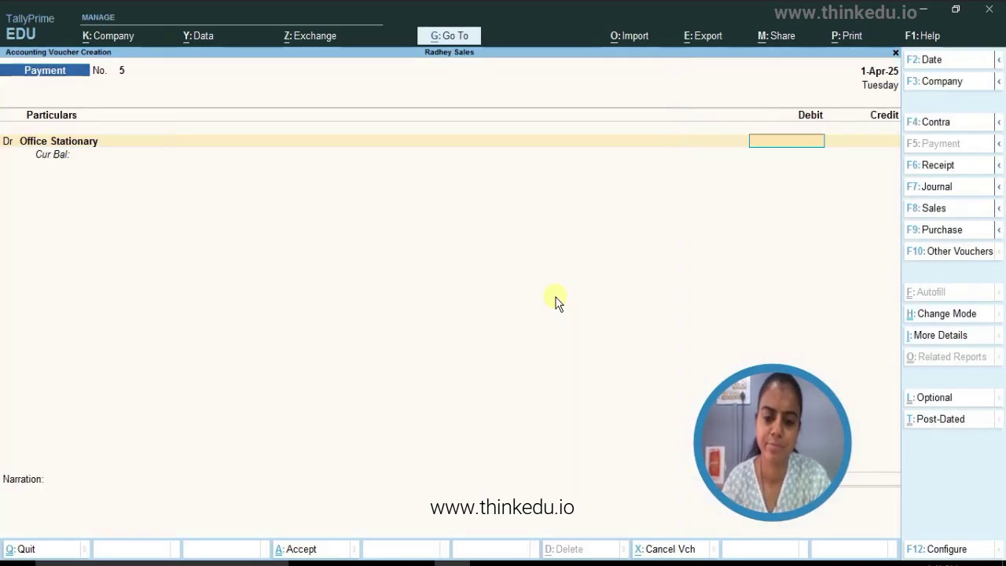
Step: Check the office stationery amount in the Adobe Reader PDF and debit Office Stationary with 1500 in TallyPrime
click(627, 563)
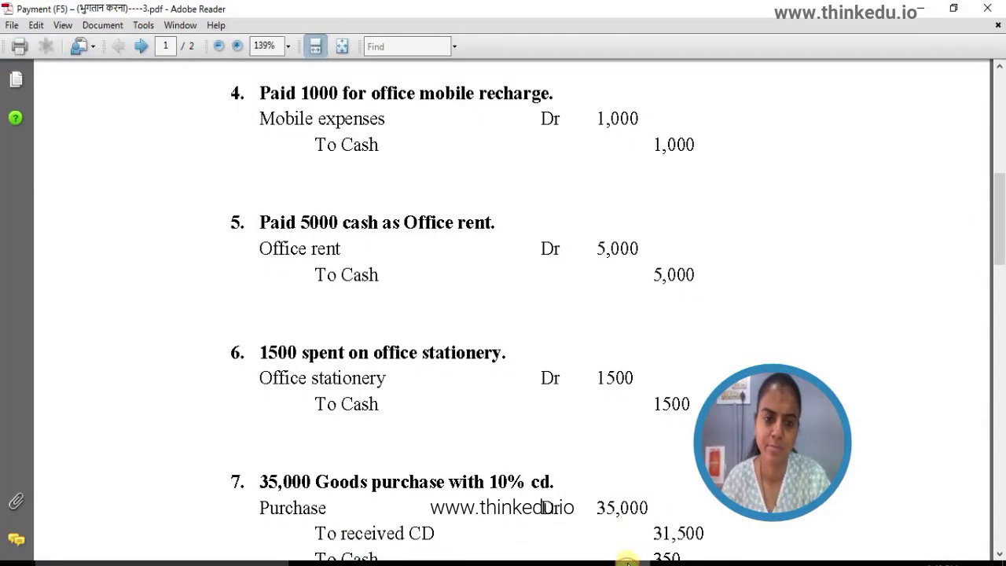
click(452, 563)
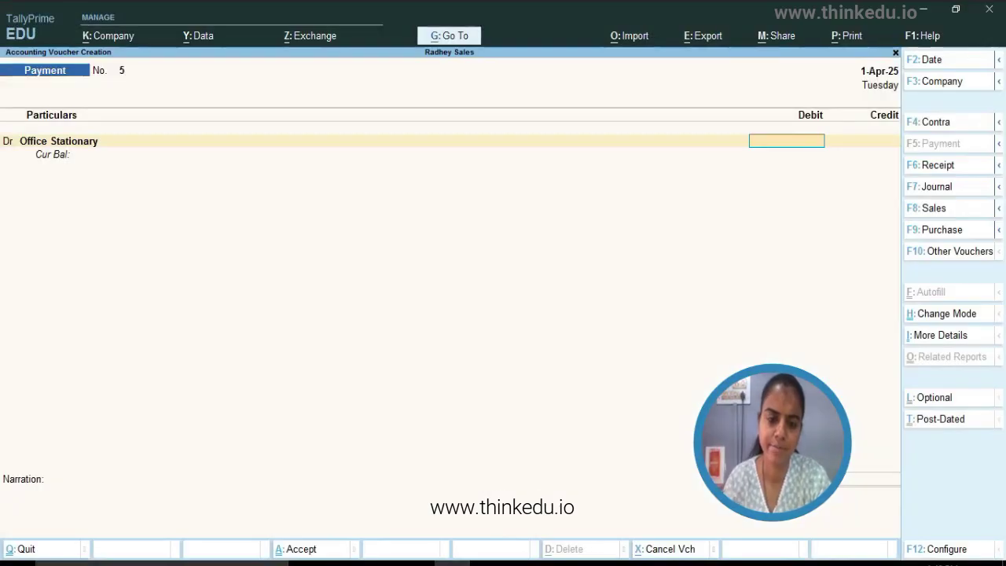
text(1500)
key(Return)
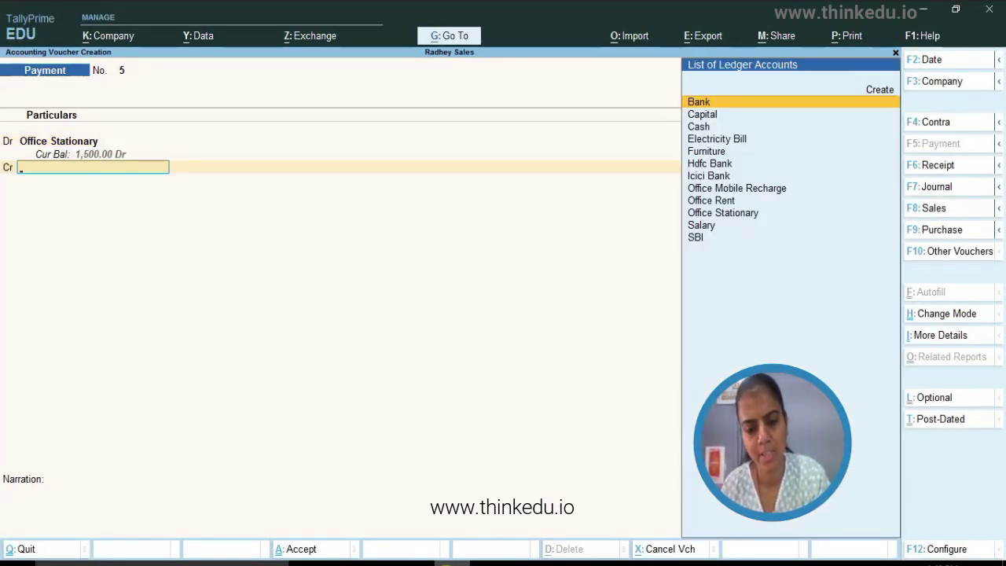
Step: Credit Cash with 1,500, leave the narration empty, and accept the office stationery payment voucher
text(Cas)
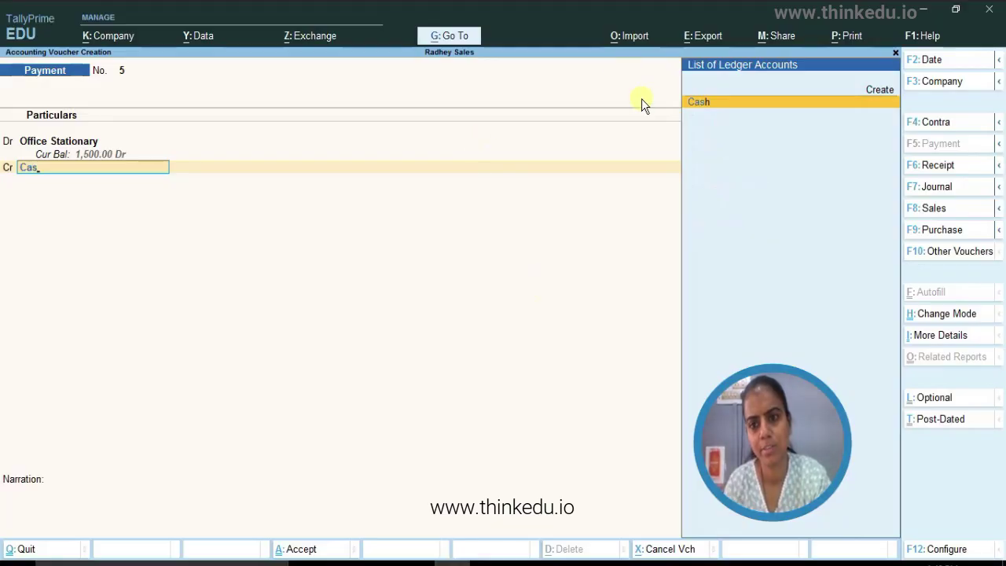
click(695, 102)
key(Return)
key(Return)
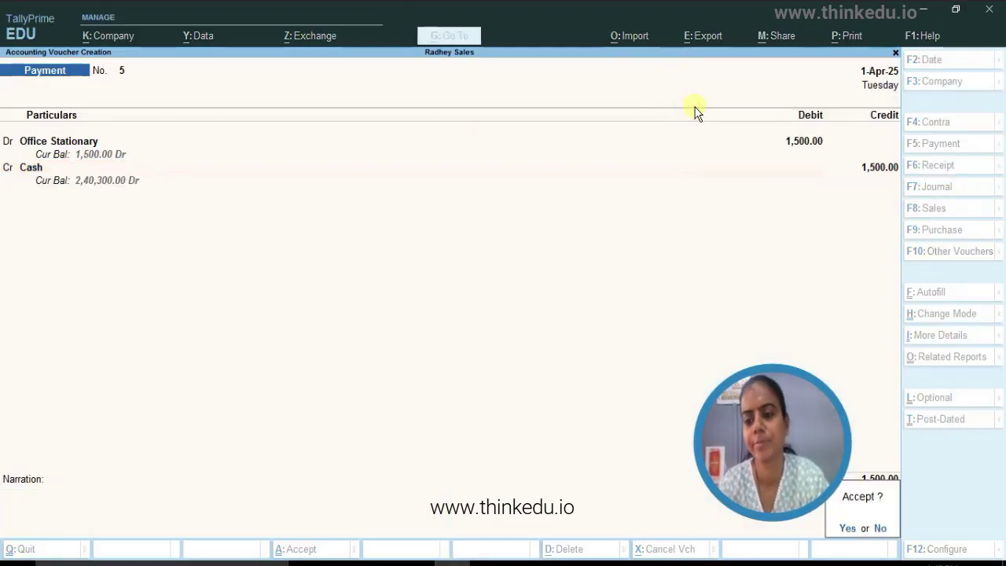
key(Return)
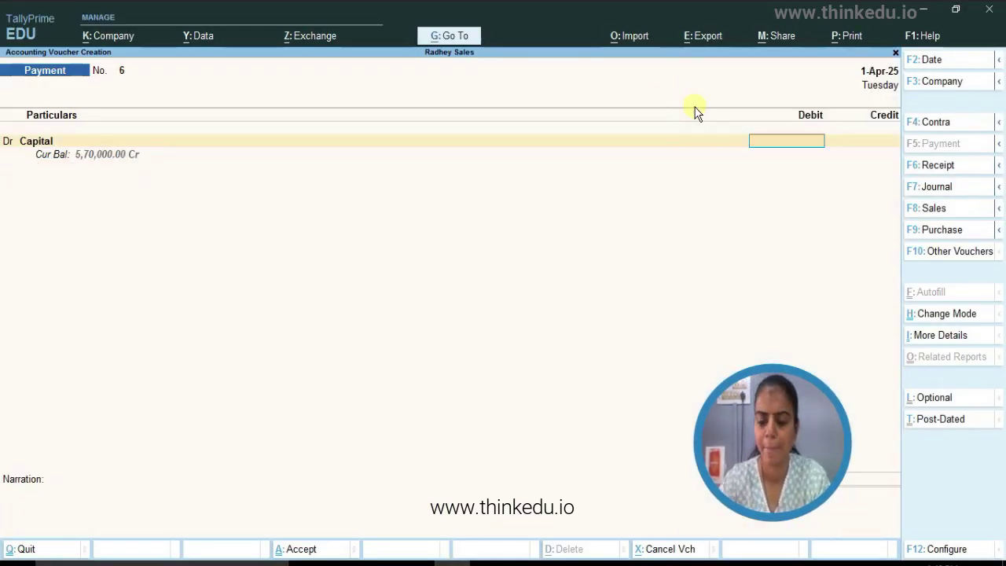
key(BackSpace)
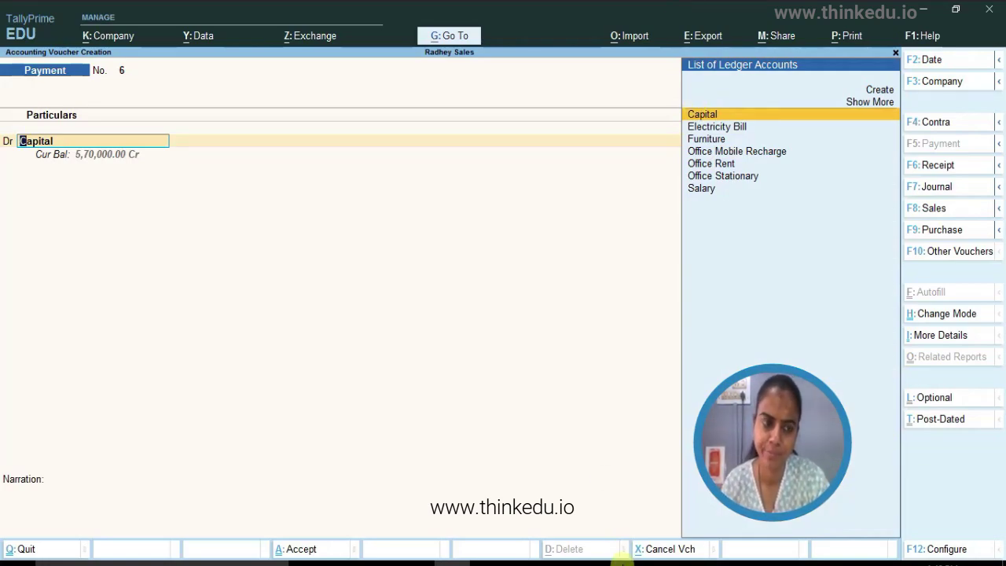
Step: Look up the seventh entry, the goods purchase with cash discount, in the Adobe Reader PDF
click(634, 563)
scroll(438, 395, down, 3)
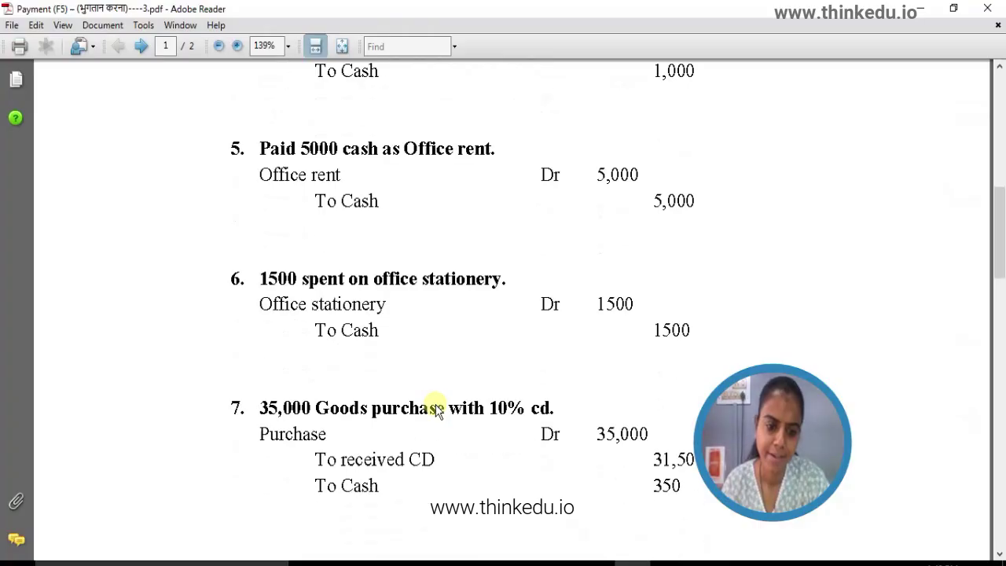
scroll(364, 375, down, 2)
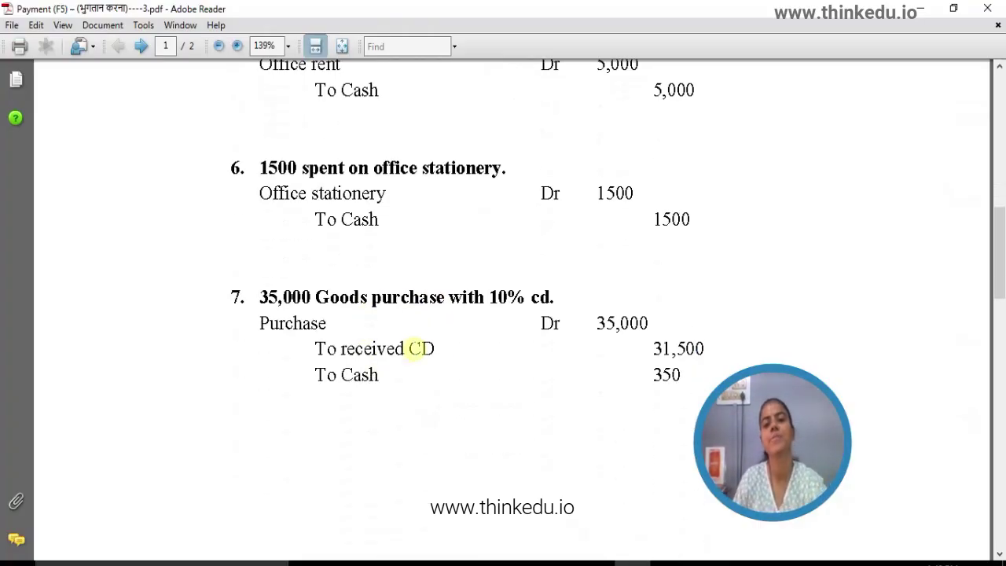